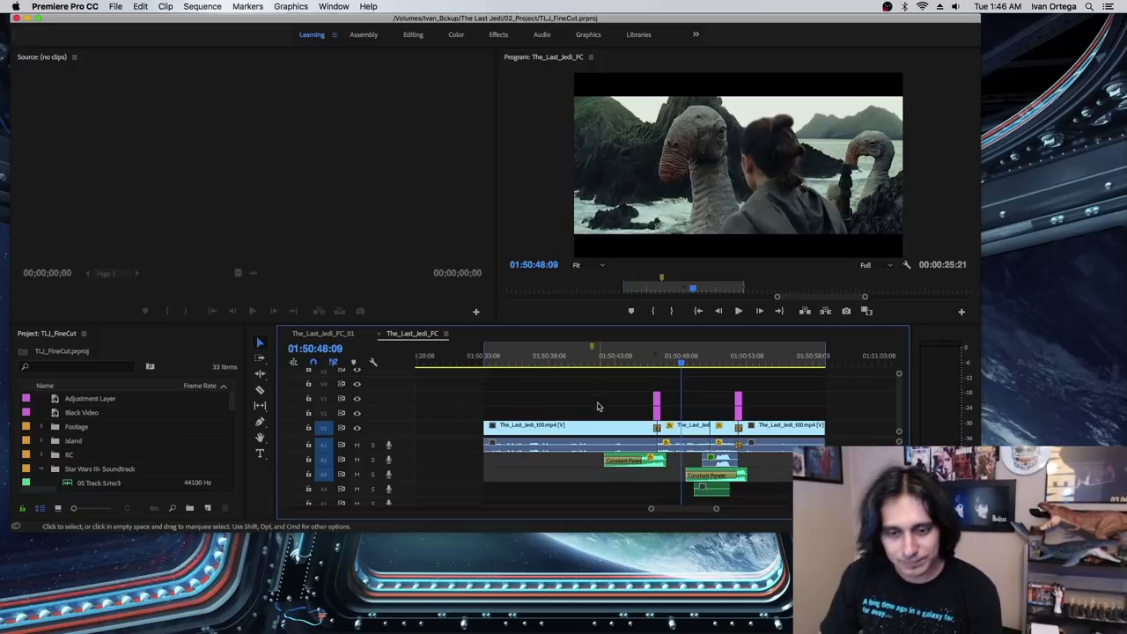
- Play and scrub through the flashback transition around 01:50:46 in The_Last_Jedi_FC sequence to examine its adjustment layers and dissolve
{"action": "key", "text": "="}
{"action": "key", "text": "="}
{"action": "left_click", "coordinate": [640, 399]}
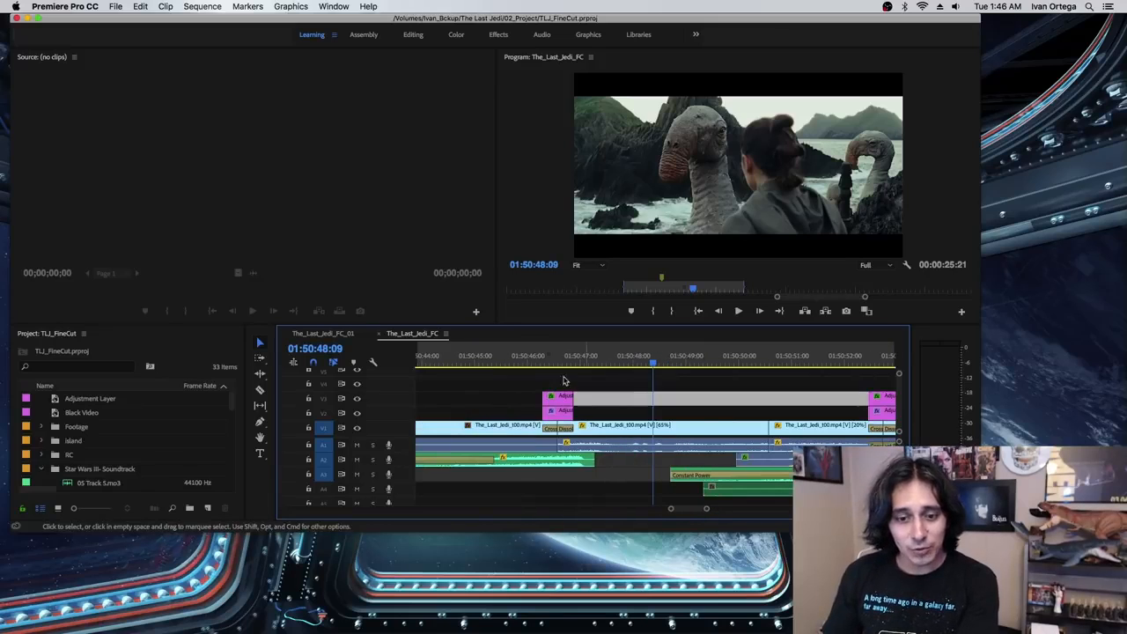
{"action": "left_click", "coordinate": [550, 365]}
{"action": "key", "text": "shift+k"}
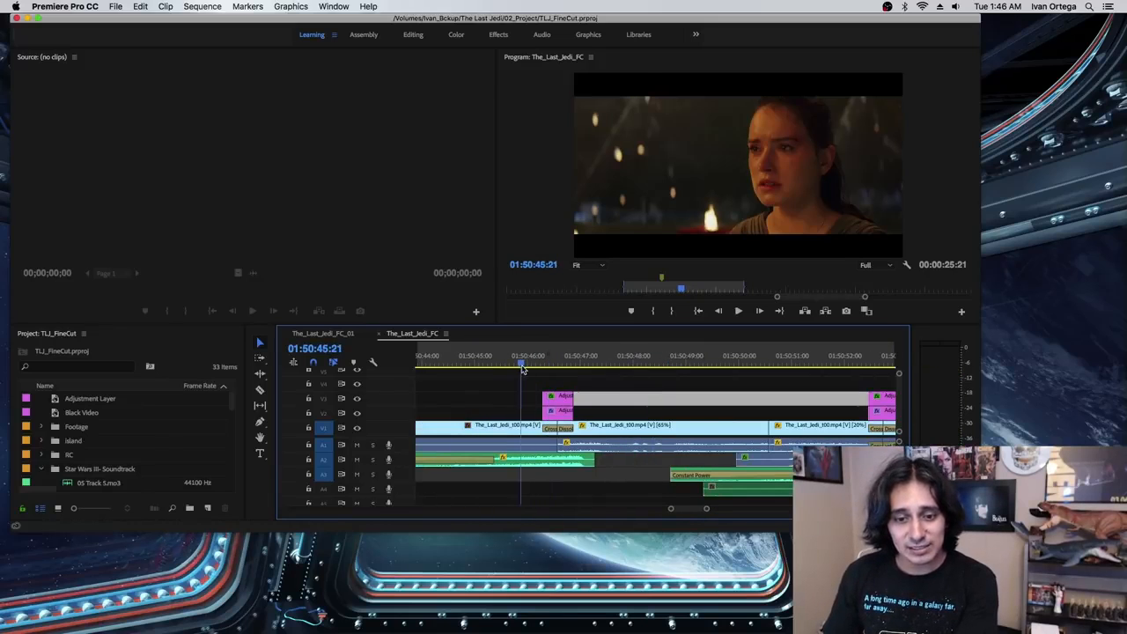
{"action": "key", "text": "="}
{"action": "key", "text": "="}
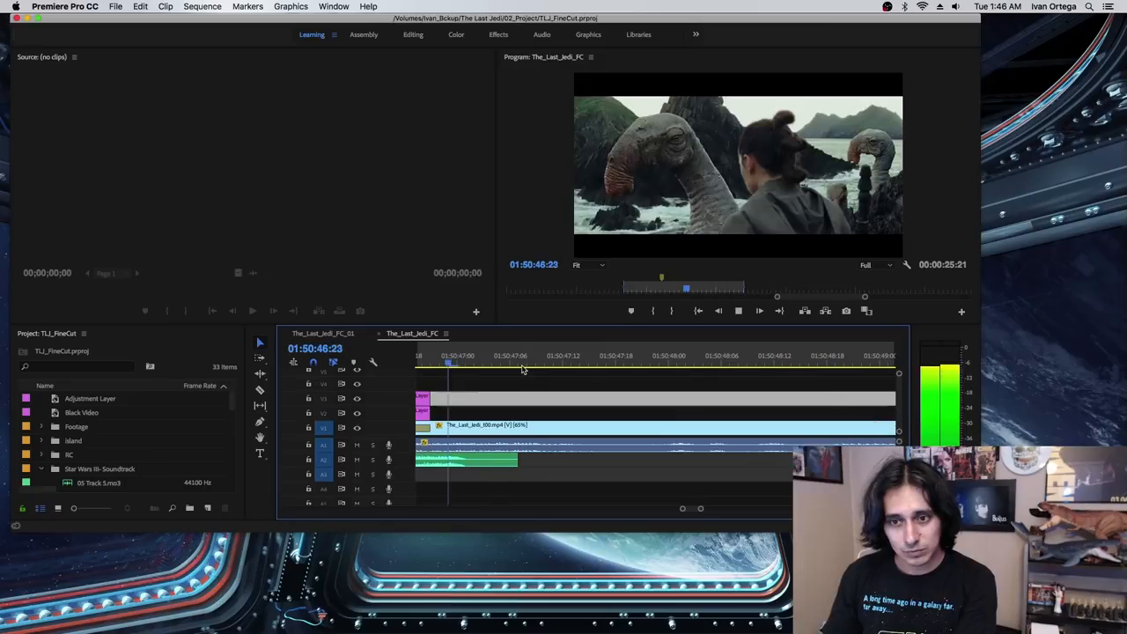
{"action": "key", "text": "minus"}
{"action": "left_click_drag", "start_coordinate": [481, 362], "coordinate": [542, 365]}
{"action": "key", "text": "="}
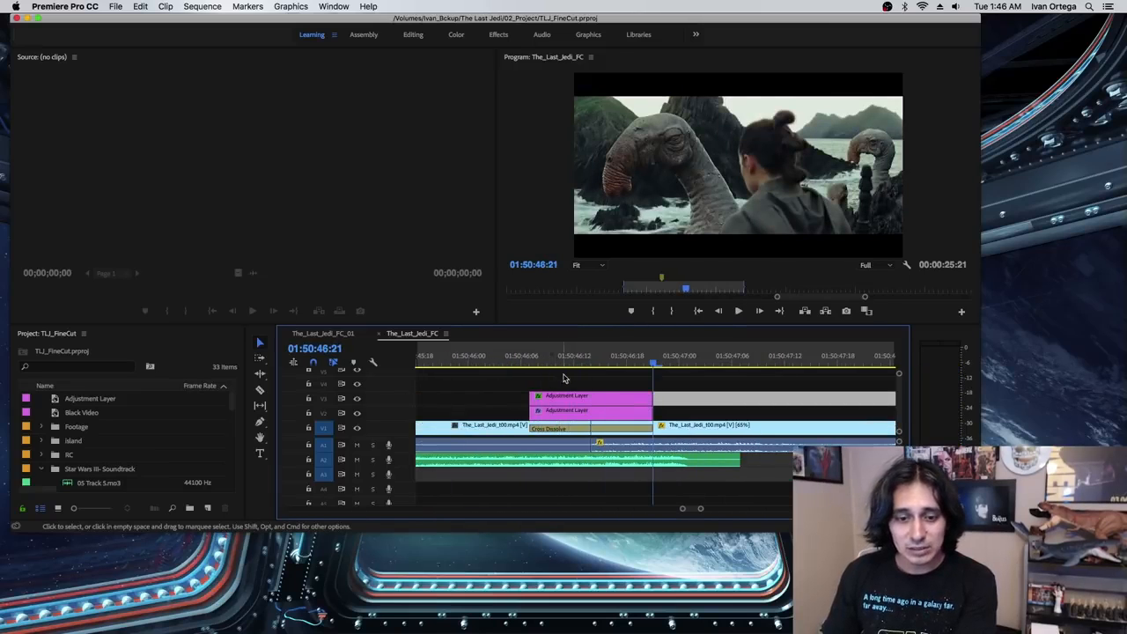
- Turn off the output of video tracks V3 and V2 and place the playhead at the start of the adjustment layers
{"action": "left_click", "coordinate": [357, 400]}
{"action": "left_click", "coordinate": [357, 414]}
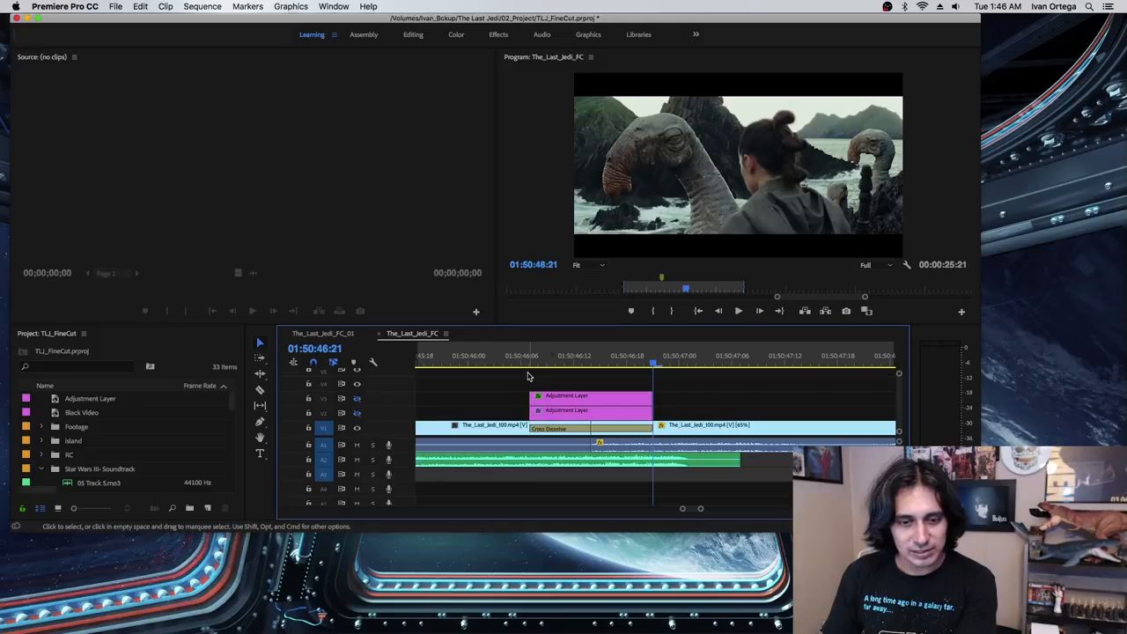
{"action": "left_click", "coordinate": [531, 365]}
{"action": "key", "text": "="}
{"action": "key", "text": "minus"}
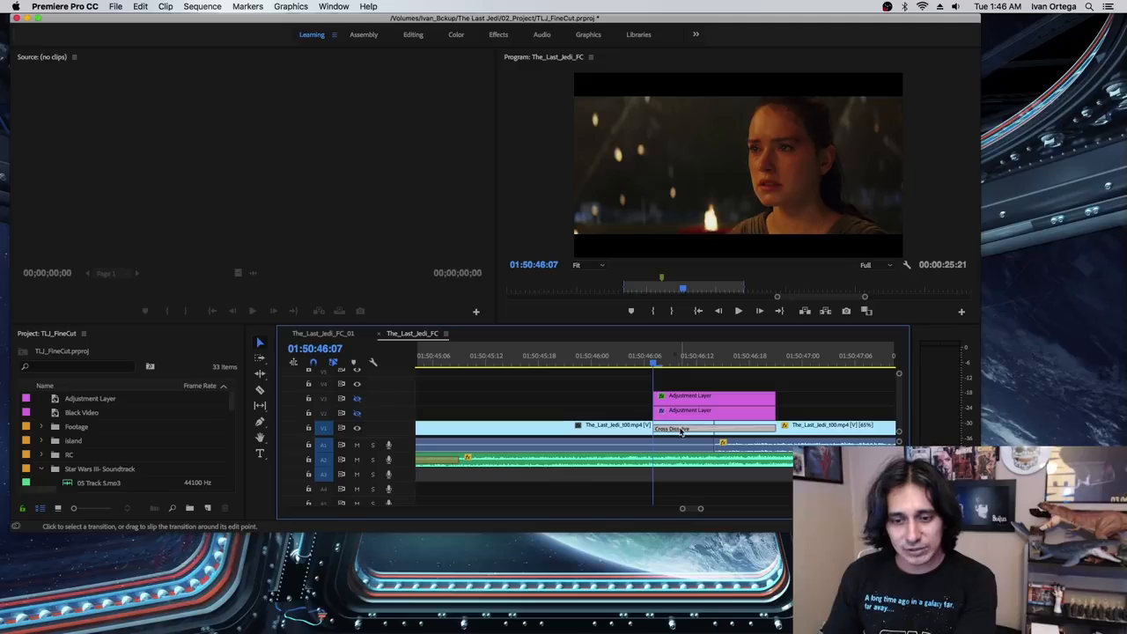
- Delete the Cross Dissolve between the two V1 clips and scrub across the bare cut
{"action": "left_click", "coordinate": [680, 430]}
{"action": "key", "text": "Delete"}
{"action": "left_click", "coordinate": [707, 360]}
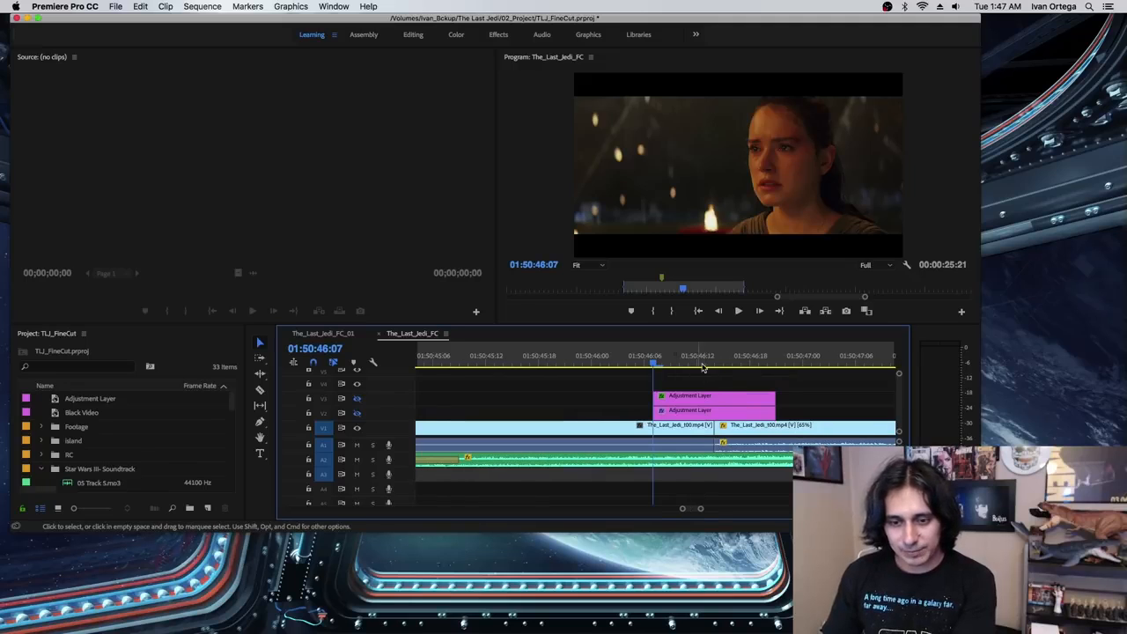
{"action": "left_click_drag", "start_coordinate": [707, 359], "coordinate": [786, 359]}
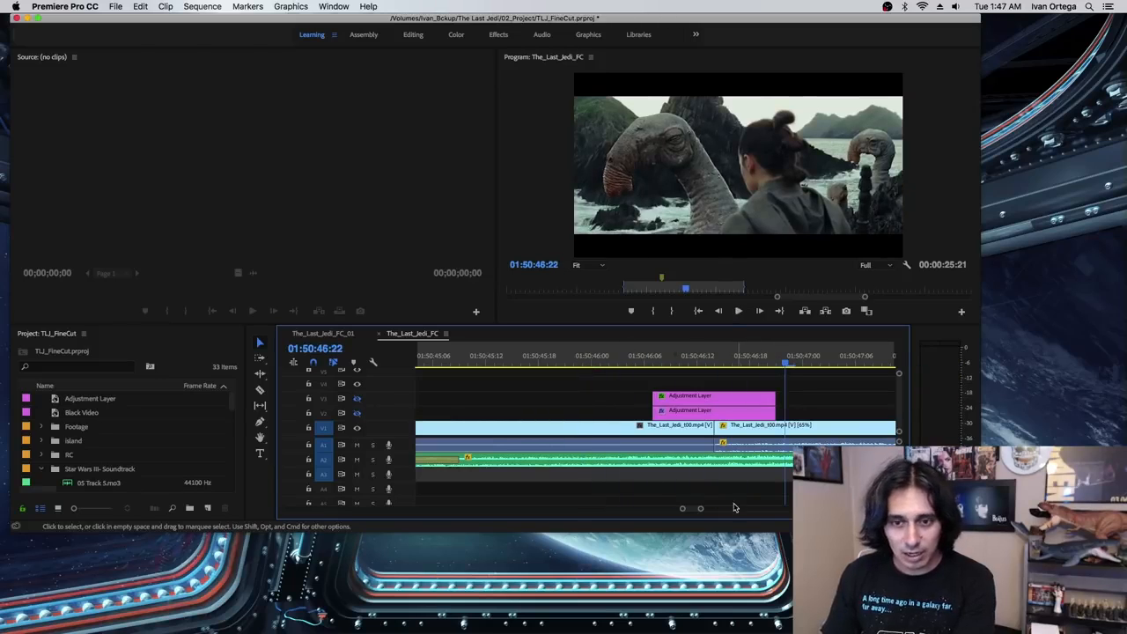
- Apply the default transitions at the edit point between the two V1 clips beneath the adjustment layers
{"action": "left_click", "coordinate": [621, 359]}
{"action": "left_click_drag", "start_coordinate": [621, 360], "coordinate": [708, 360]}
{"action": "left_click", "coordinate": [717, 428]}
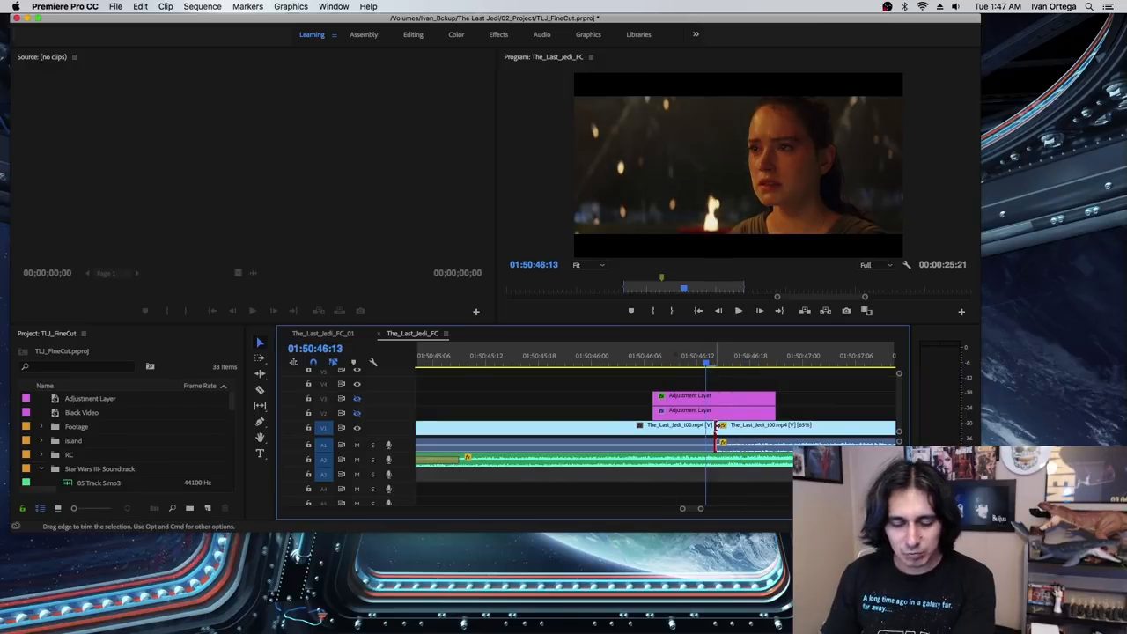
{"action": "right_click", "coordinate": [716, 428]}
{"action": "left_click", "coordinate": [758, 499]}
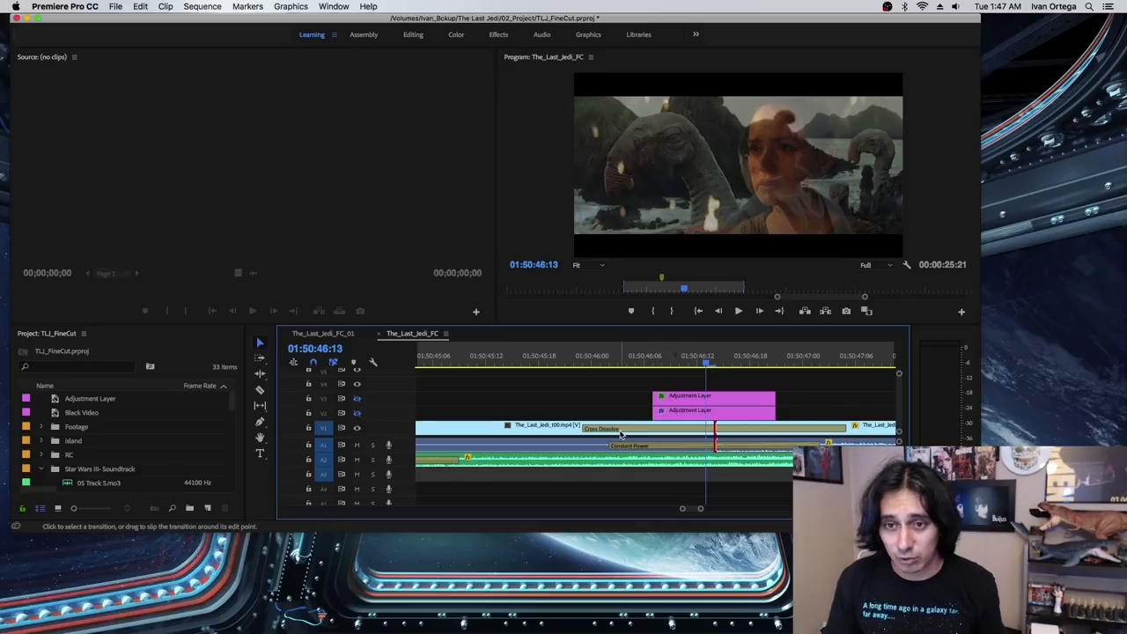
- Play back the new Cross Dissolve from 01:50:45:22
{"action": "left_click", "coordinate": [572, 358]}
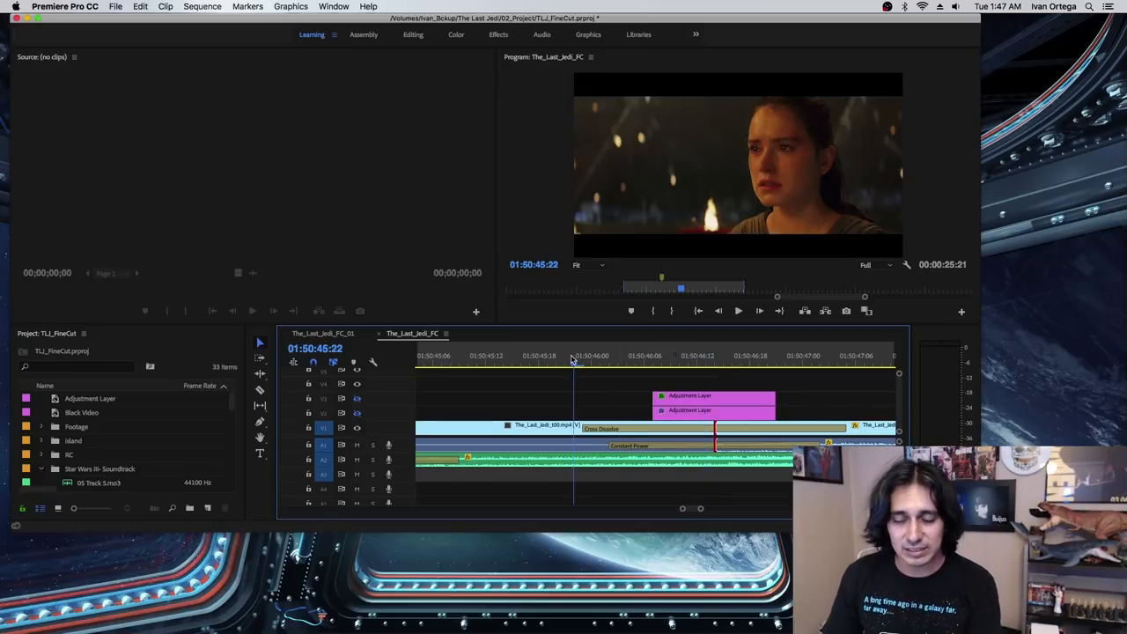
{"action": "key", "text": "space"}
{"action": "key", "text": "space"}
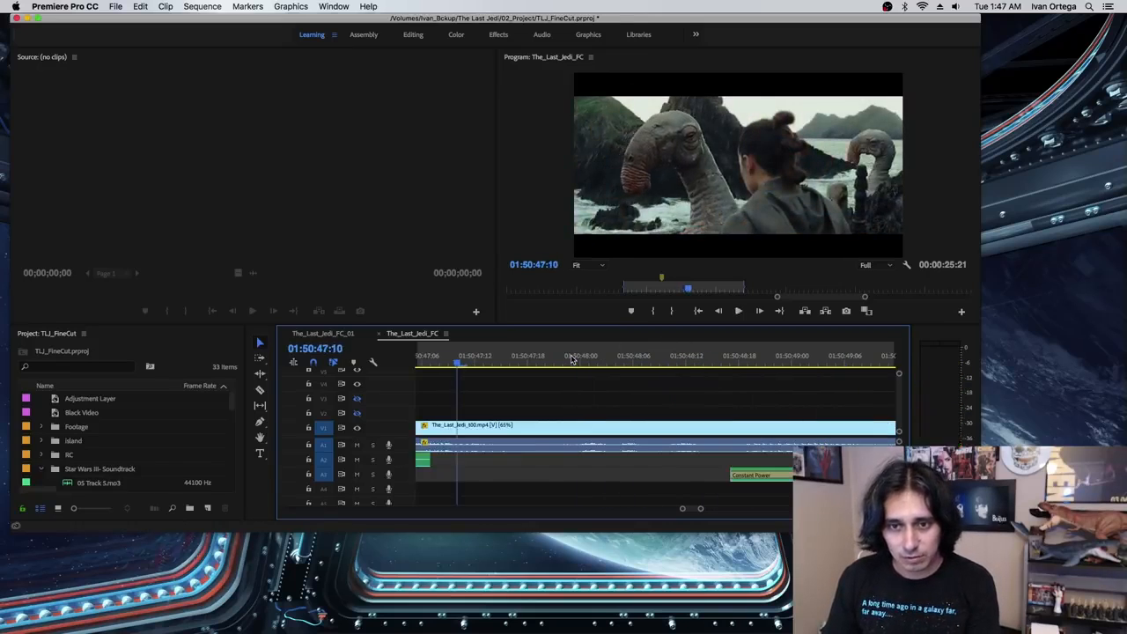
- Delete the Constant Power audio transition on track A1 below the Cross Dissolve
{"action": "key", "text": "minus"}
{"action": "key", "text": "minus"}
{"action": "left_click", "coordinate": [562, 359]}
{"action": "key", "text": "equal"}
{"action": "key", "text": "equal"}
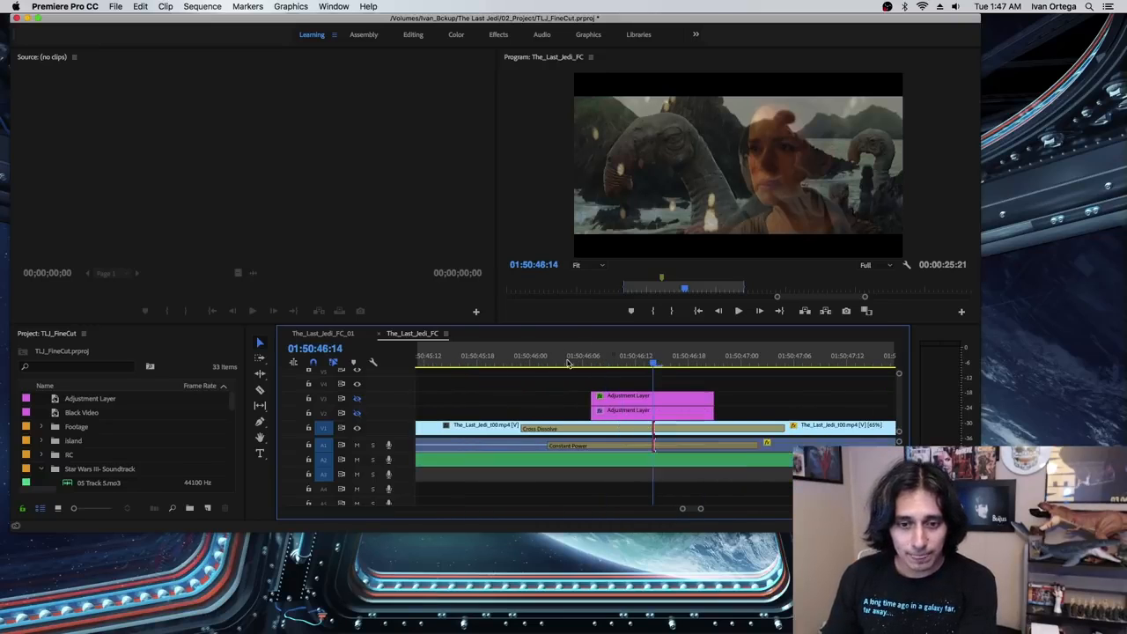
{"action": "left_click", "coordinate": [601, 448]}
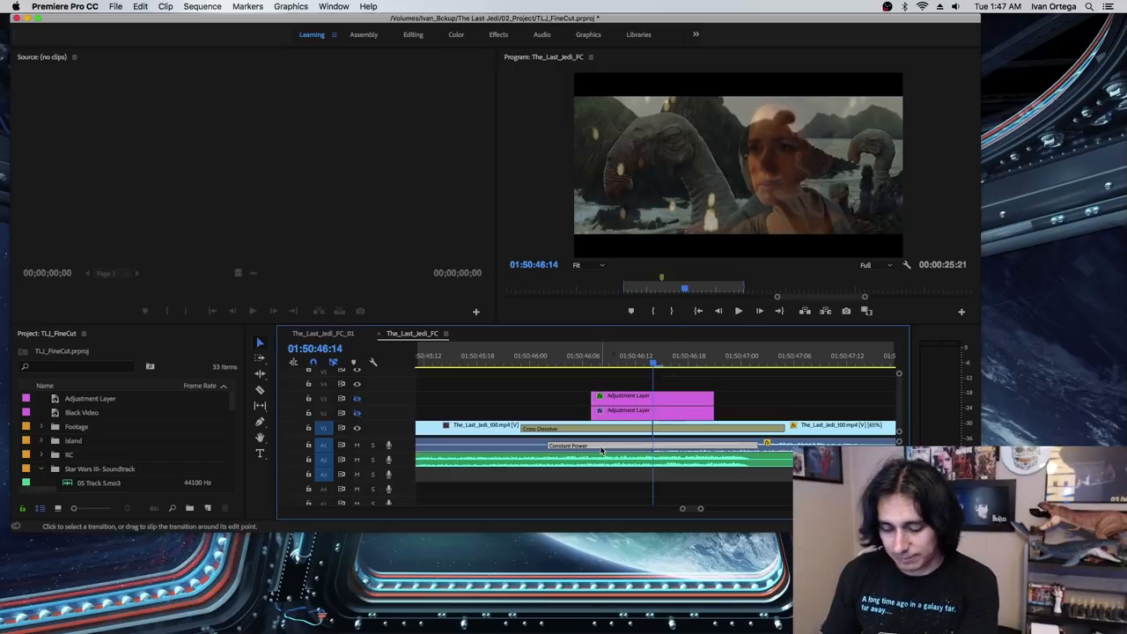
{"action": "key", "text": "Delete"}
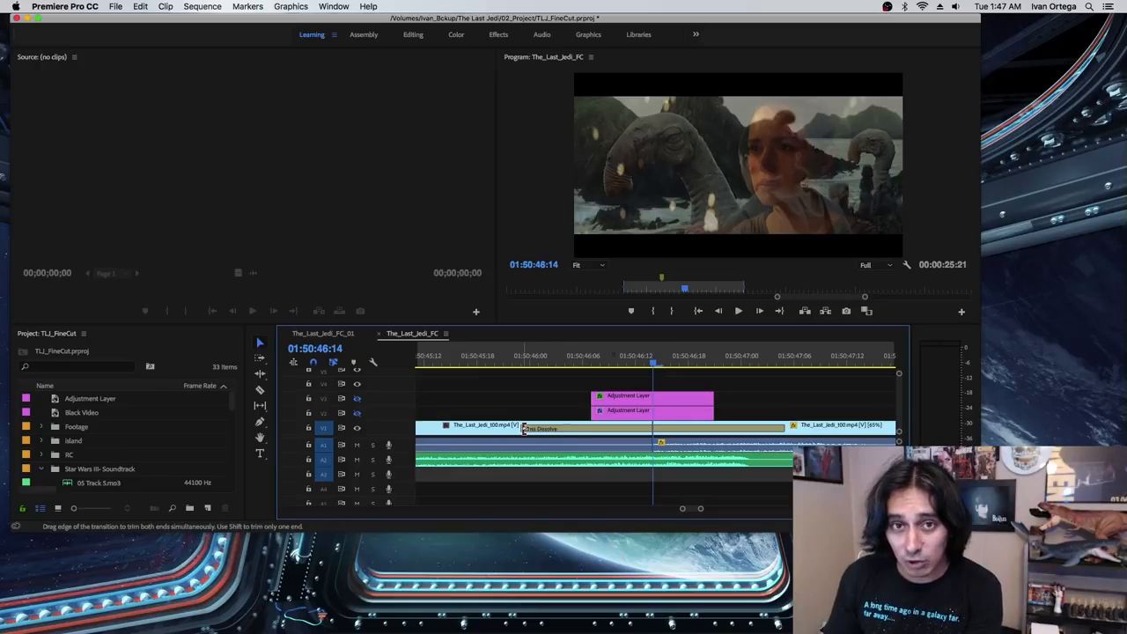
- Shorten the Cross Dissolve on V1 to 14 frames, matching the span of the adjustment layers above it
{"action": "mouse_move", "coordinate": [524, 429]}
{"action": "left_mouse_down"}
{"action": "mouse_move", "coordinate": [588, 428]}
{"action": "mouse_move", "coordinate": [525, 429]}
{"action": "left_mouse_up"}
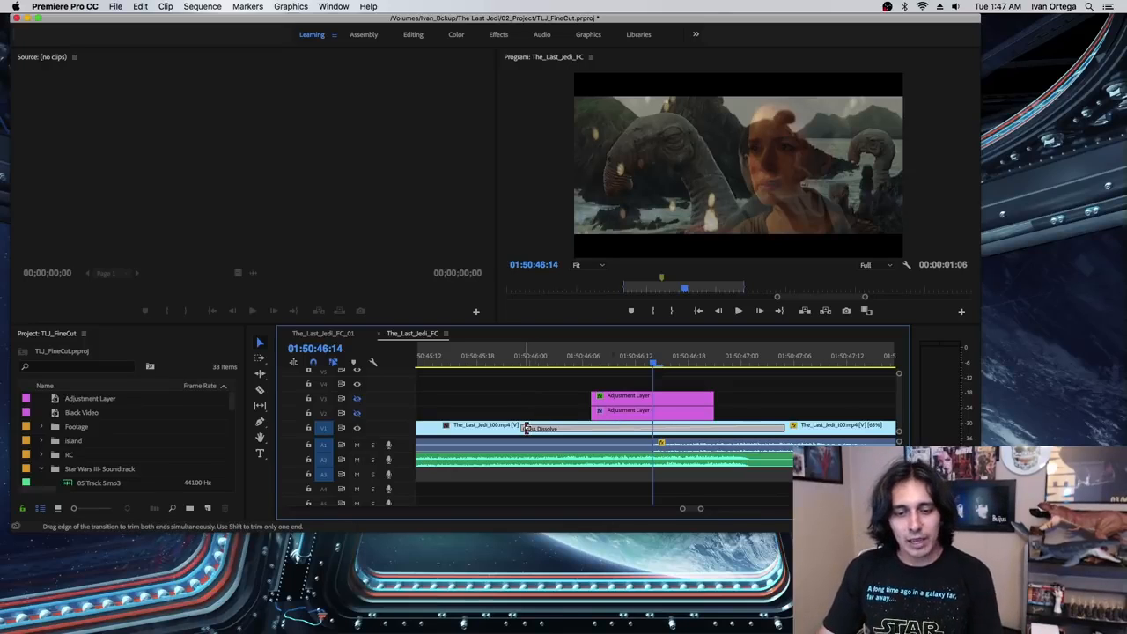
{"action": "left_click_drag", "start_coordinate": [526, 429], "coordinate": [592, 429]}
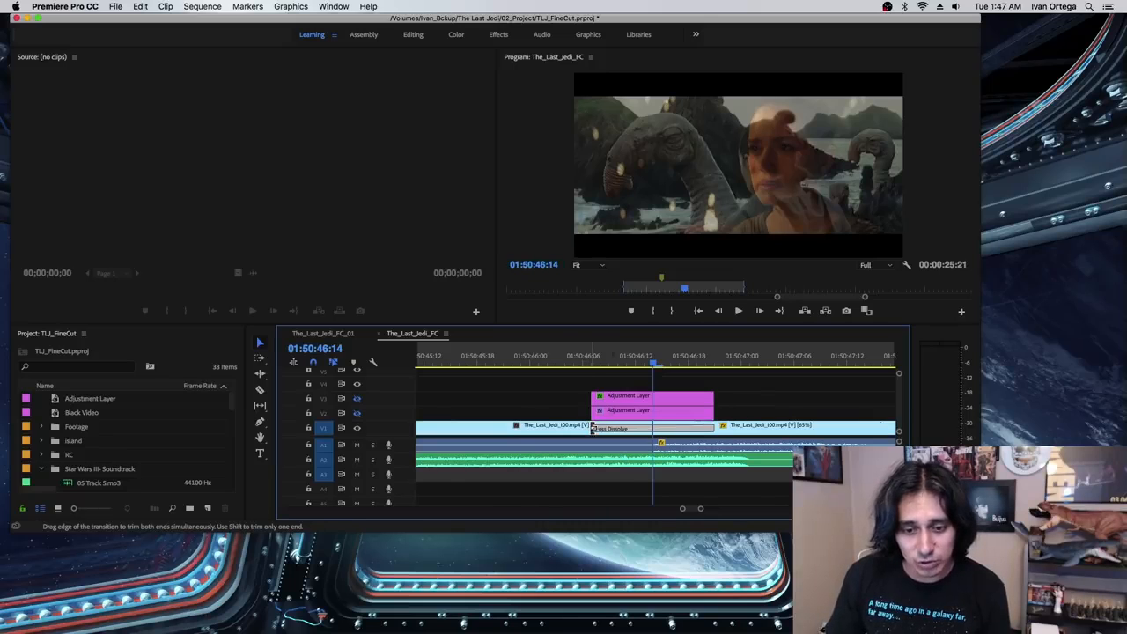
{"action": "left_click", "coordinate": [573, 353]}
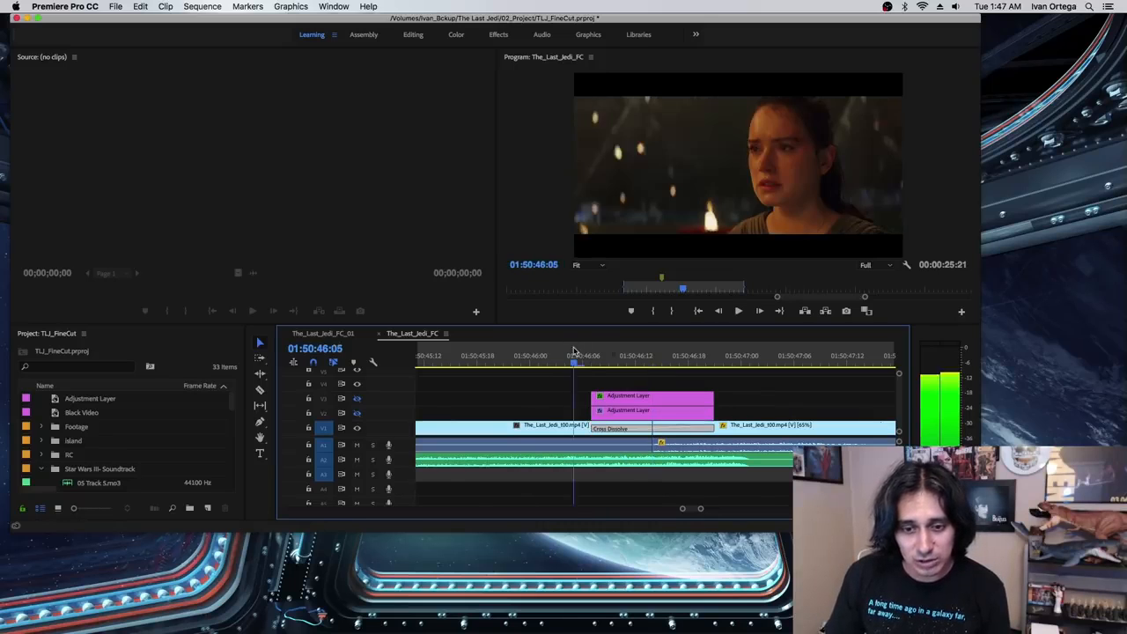
{"action": "left_click_drag", "start_coordinate": [574, 350], "coordinate": [552, 377]}
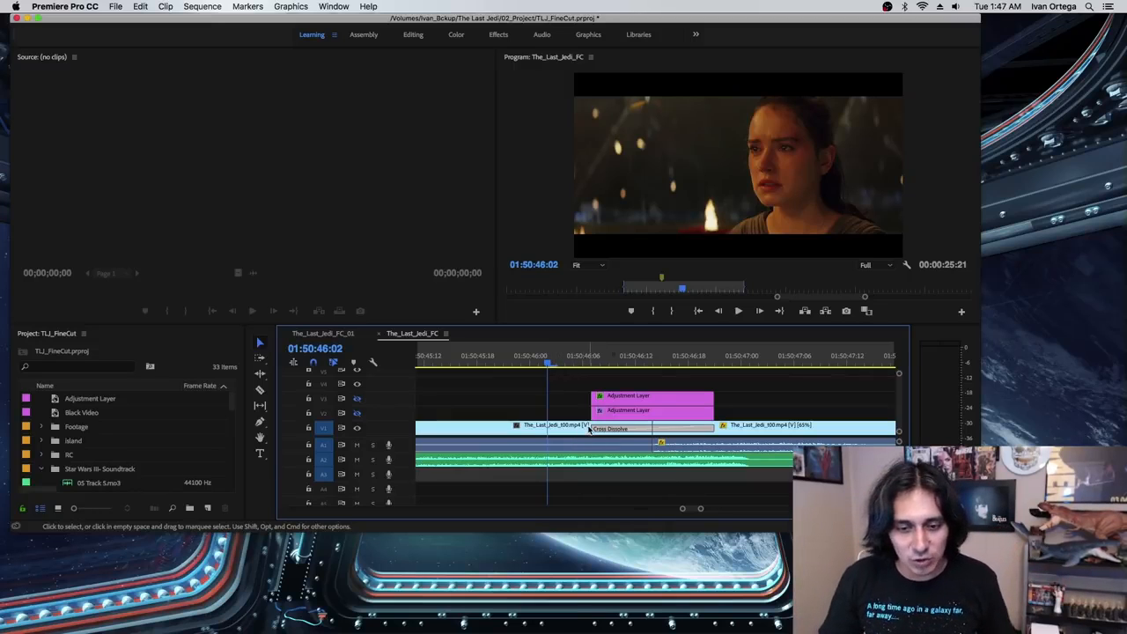
{"action": "mouse_move", "coordinate": [589, 429]}
{"action": "left_mouse_down"}
{"action": "mouse_move", "coordinate": [479, 433]}
{"action": "mouse_move", "coordinate": [592, 429]}
{"action": "left_mouse_up"}
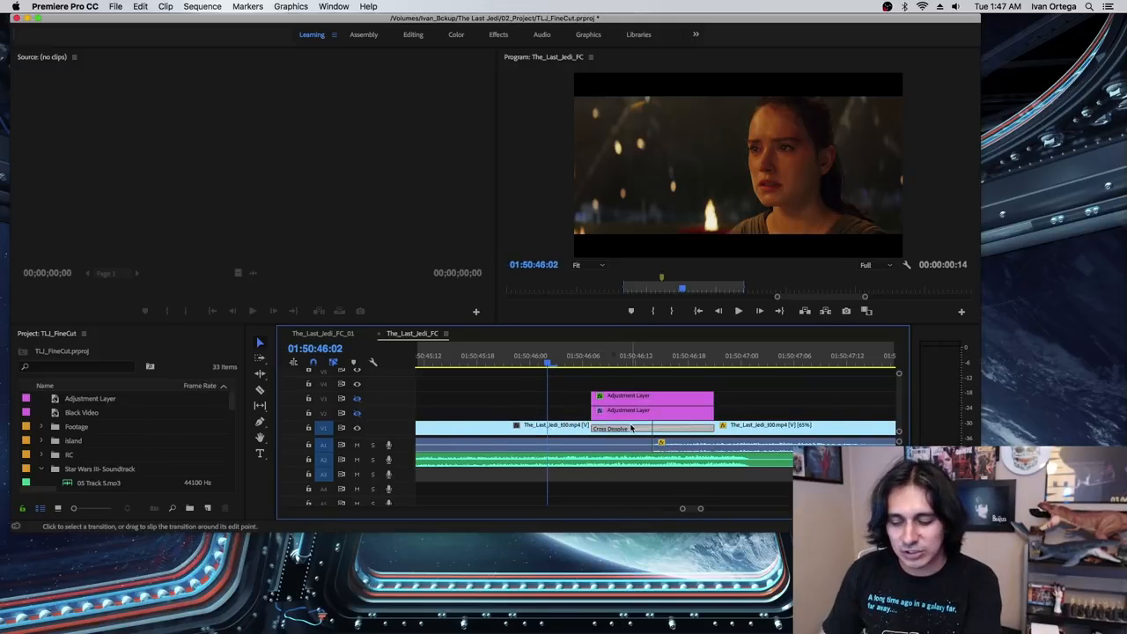
- Scrub to 01:50:46:08 inside the dissolve and select the adjustment layer clip on V2
{"action": "key", "text": "equal"}
{"action": "key", "text": "minus"}
{"action": "left_click_drag", "start_coordinate": [672, 364], "coordinate": [708, 365]}
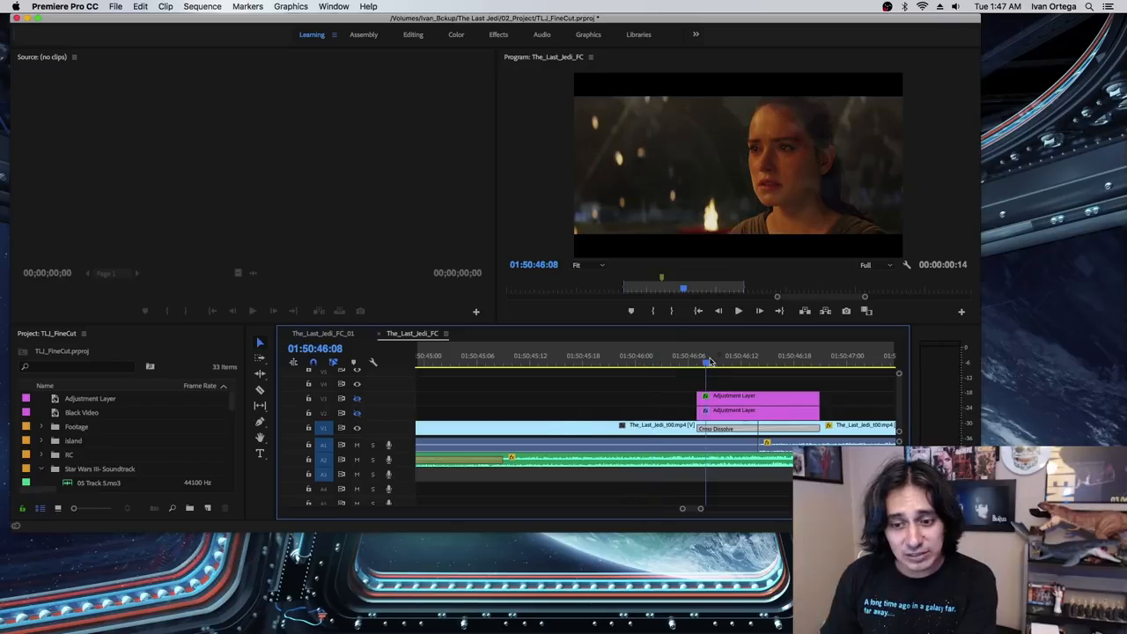
{"action": "key", "text": "equal"}
{"action": "left_click", "coordinate": [669, 410]}
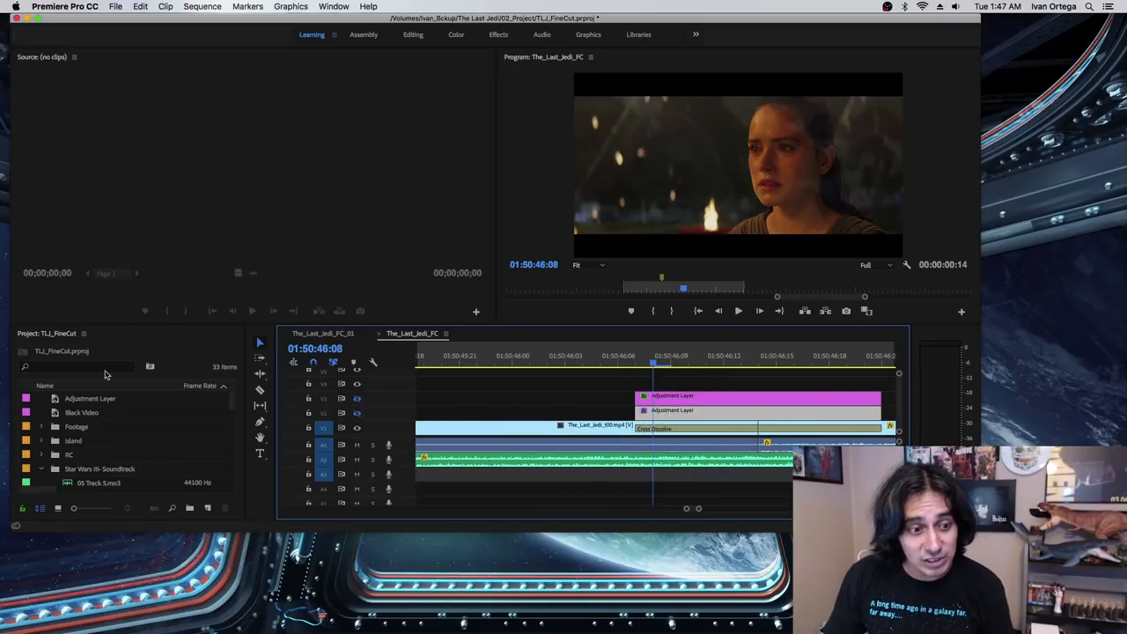
- Maximize the Project panel and look up the Adjustment Layer option among the new item types
{"action": "left_click", "coordinate": [53, 411]}
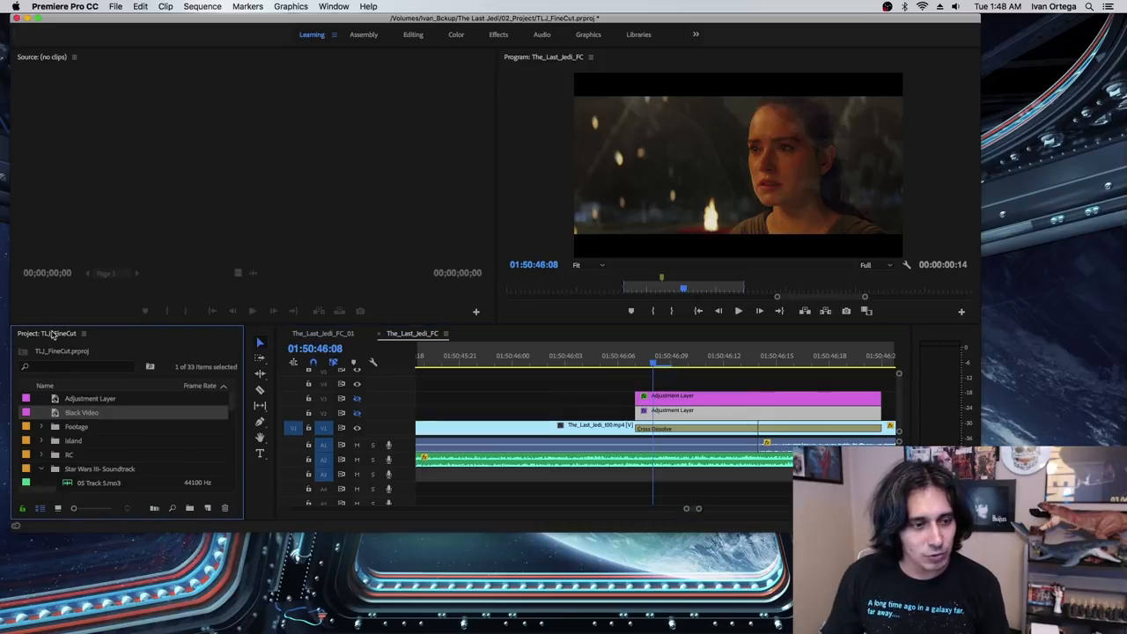
{"action": "double_click", "coordinate": [55, 333]}
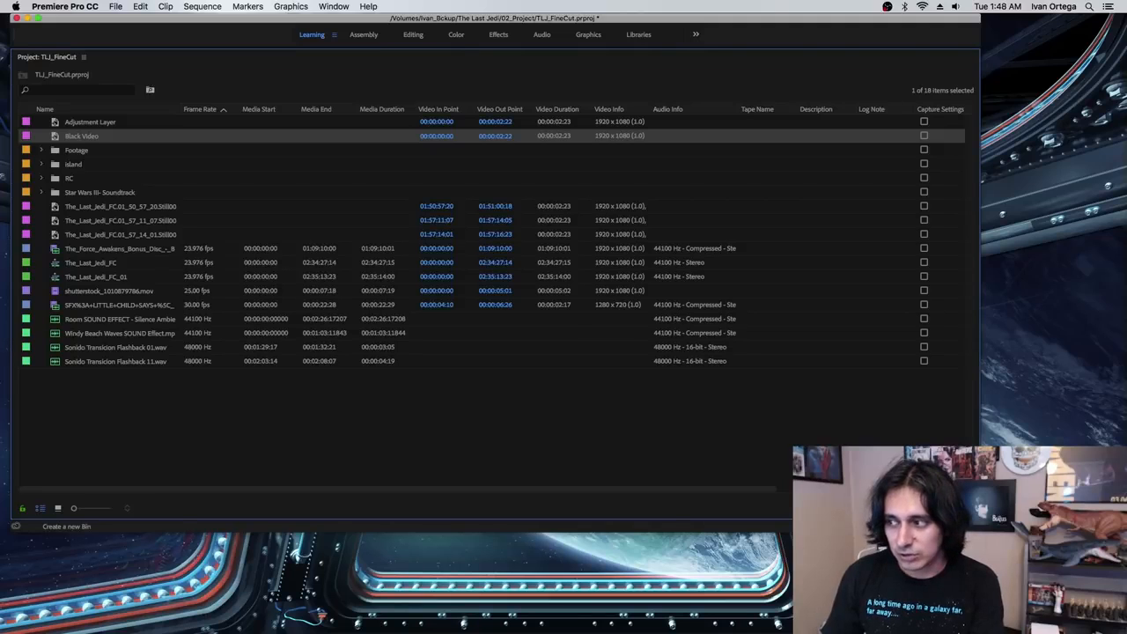
{"action": "left_click_drag", "start_coordinate": [979, 520], "coordinate": [828, 384]}
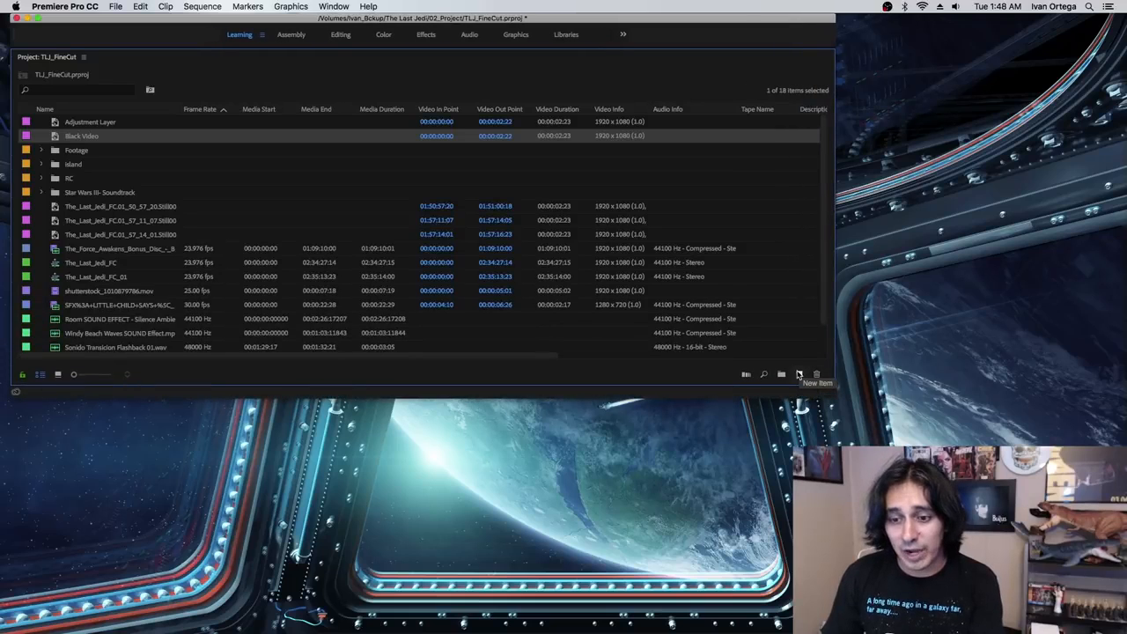
{"action": "left_click", "coordinate": [800, 375]}
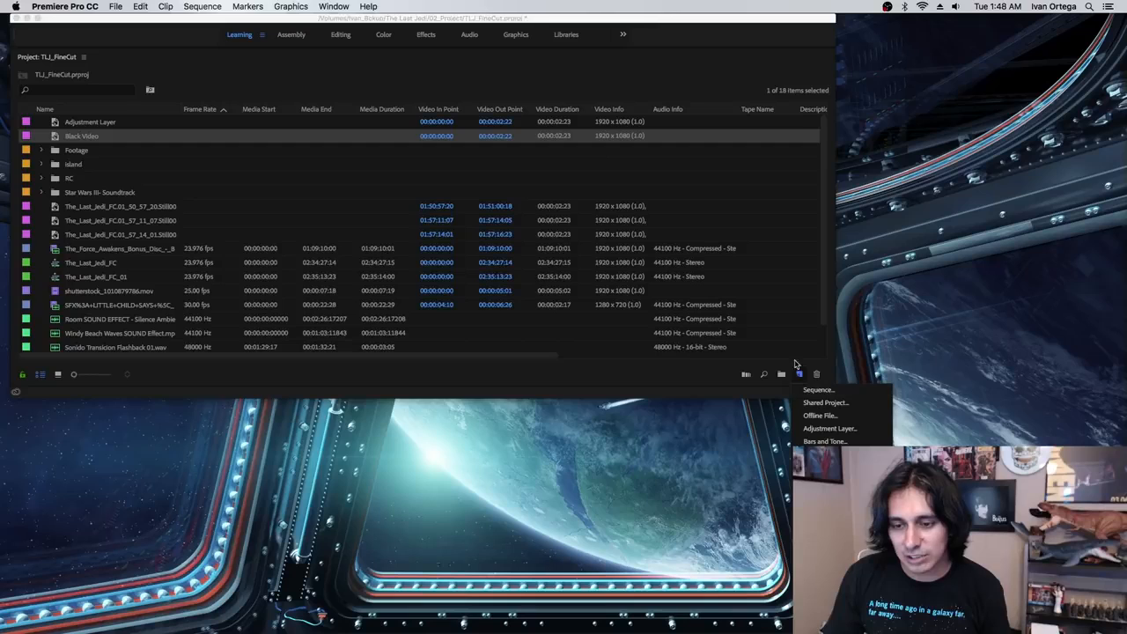
{"action": "left_click", "coordinate": [826, 429]}
{"action": "left_click_drag", "start_coordinate": [845, 409], "coordinate": [969, 526]}
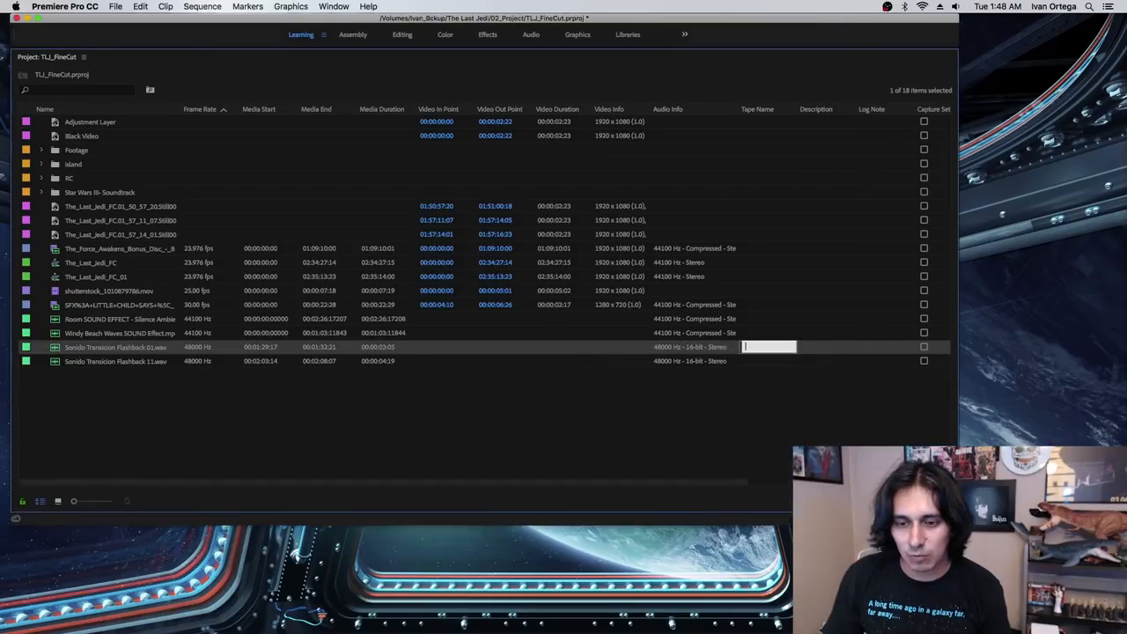
{"action": "left_click", "coordinate": [673, 396]}
- Rename the Adjustment Layer project item as "Adjustment Layer- blur" and restore the panel layout
{"action": "left_click", "coordinate": [90, 127]}
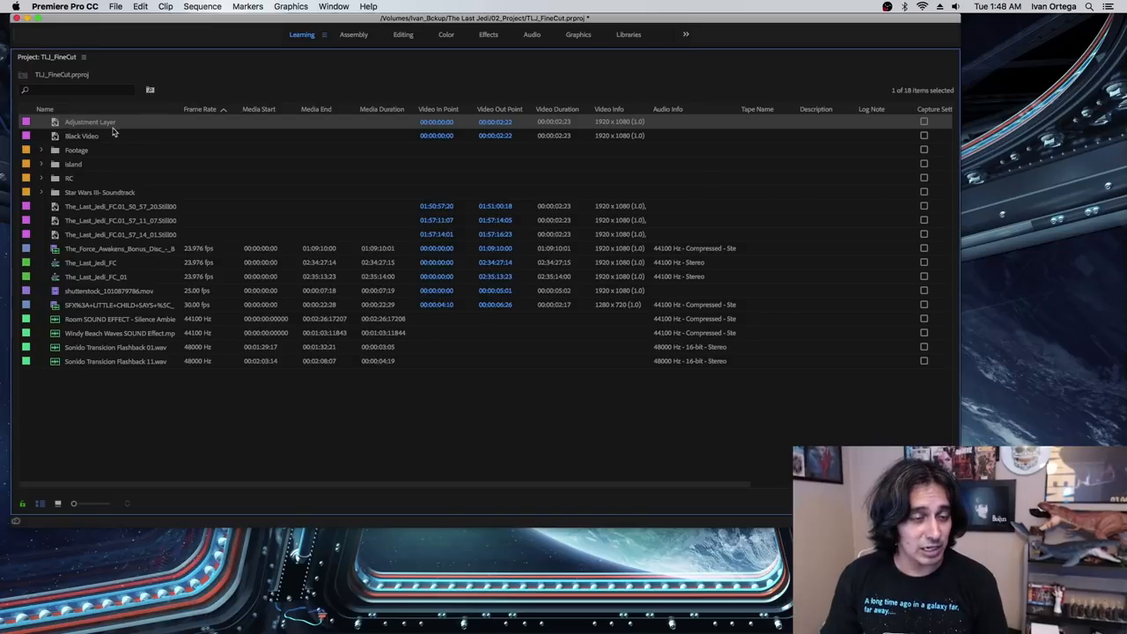
{"action": "left_click", "coordinate": [110, 122]}
{"action": "left_click", "coordinate": [149, 123]}
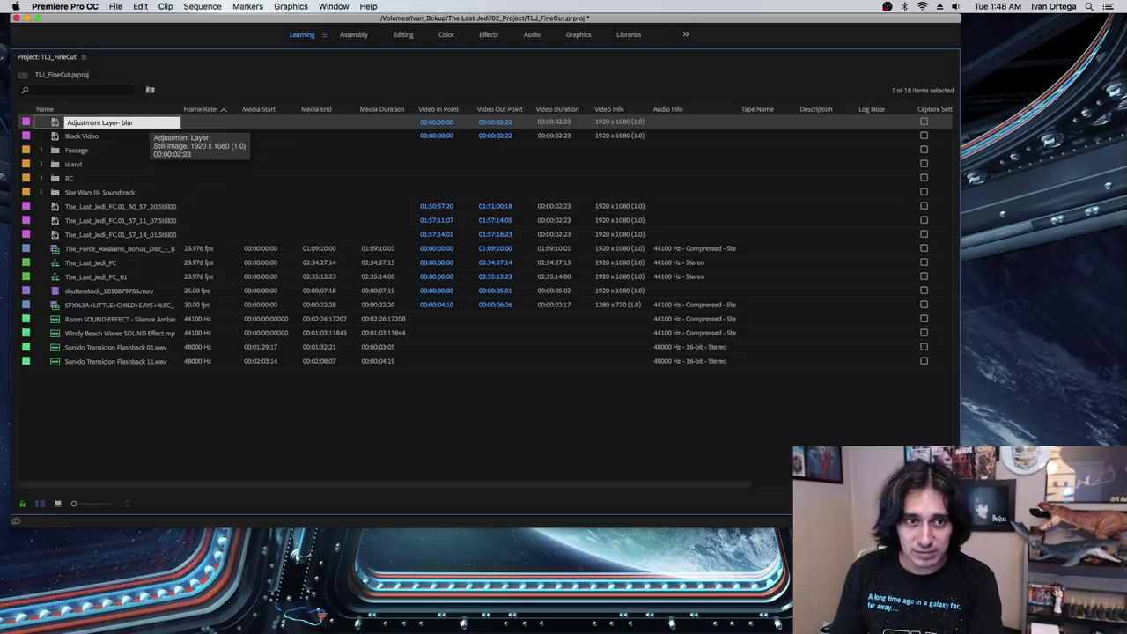
{"action": "key", "text": "Return"}
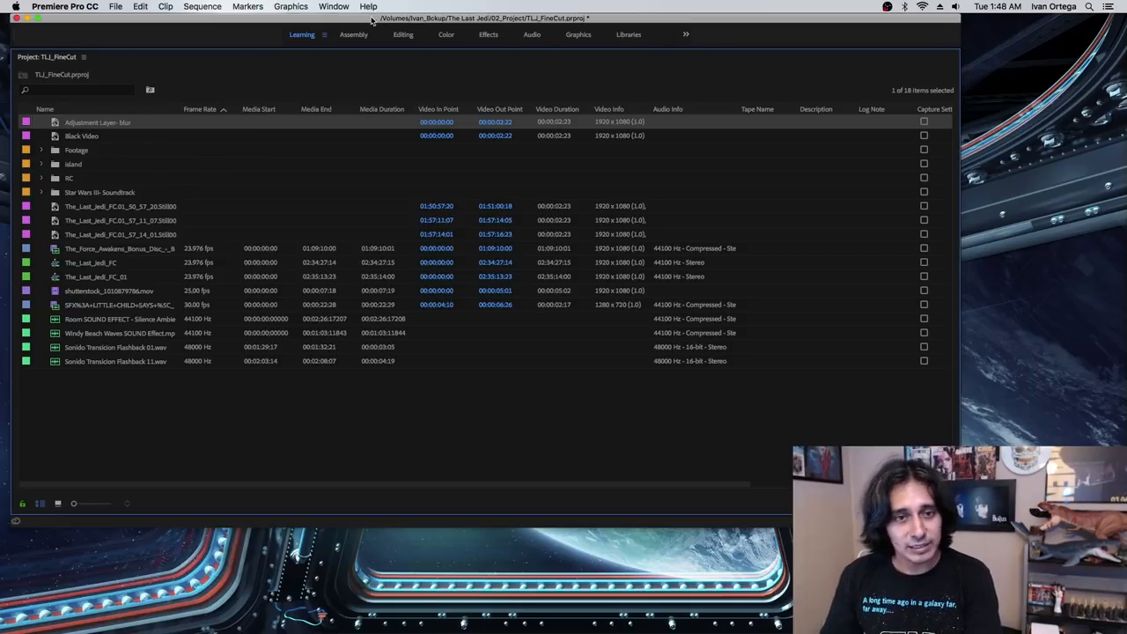
{"action": "key", "text": "grave"}
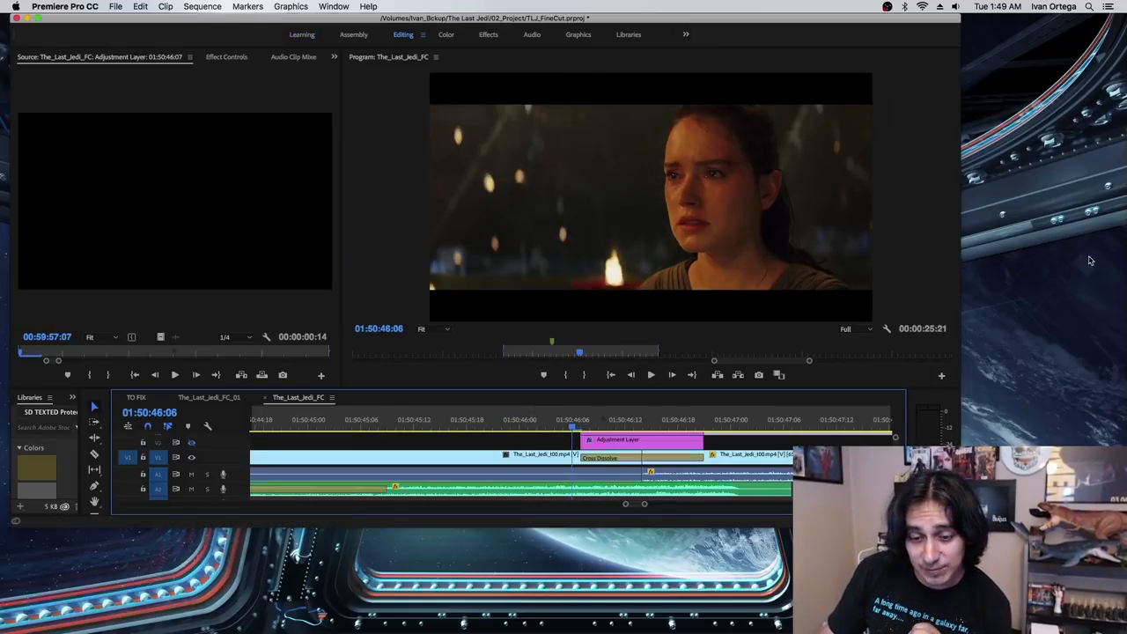
- Park the playhead at 01:50:46:07, the start of the dissolve, and rename the adjustment layer clip on V2 as "Blur"
{"action": "left_click", "coordinate": [606, 459]}
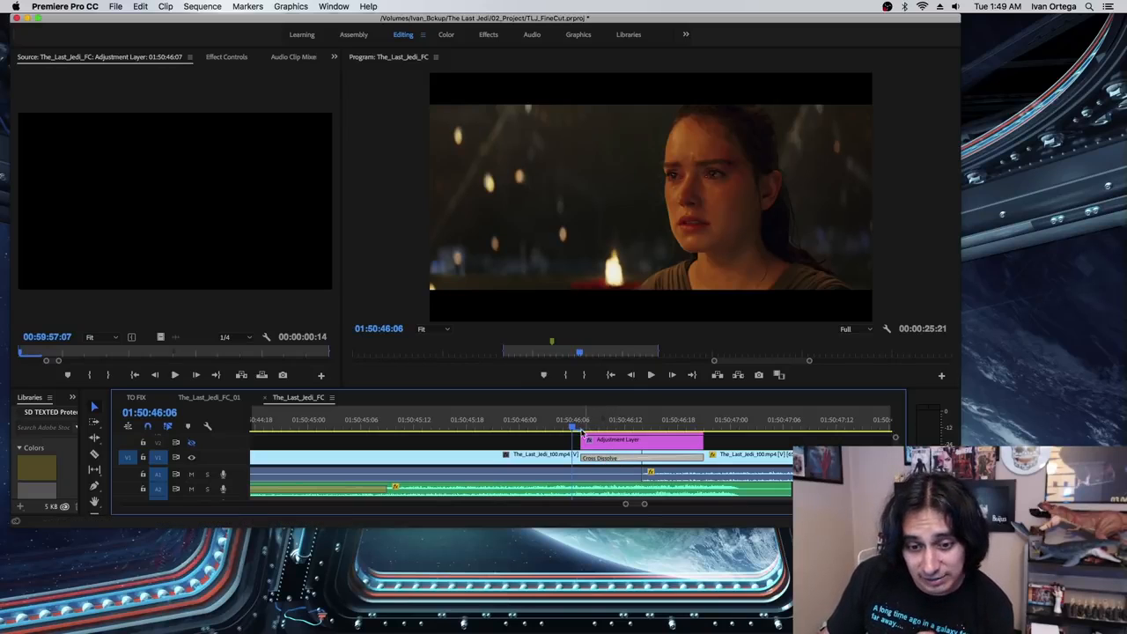
{"action": "left_click", "coordinate": [581, 430]}
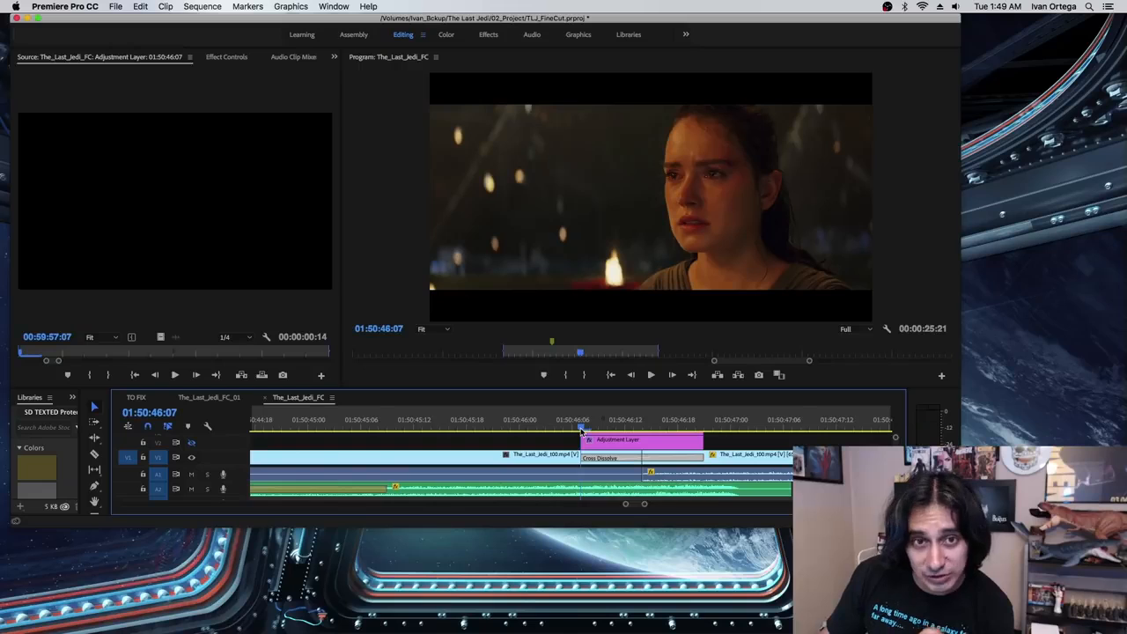
{"action": "left_click", "coordinate": [618, 445]}
{"action": "right_click", "coordinate": [618, 445]}
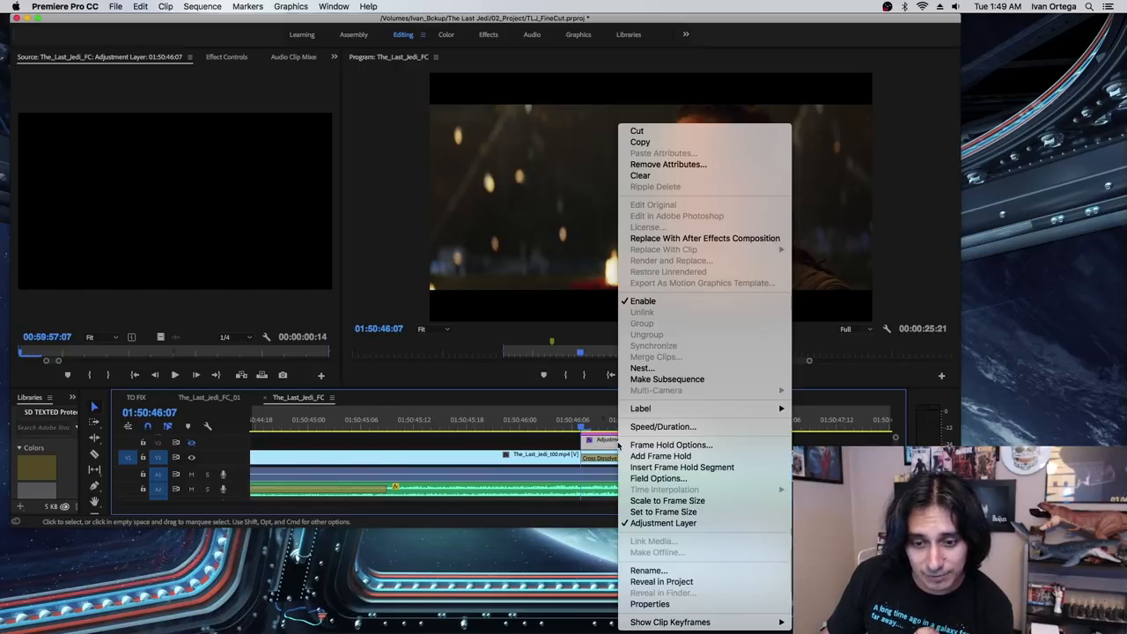
{"action": "left_click", "coordinate": [652, 570]}
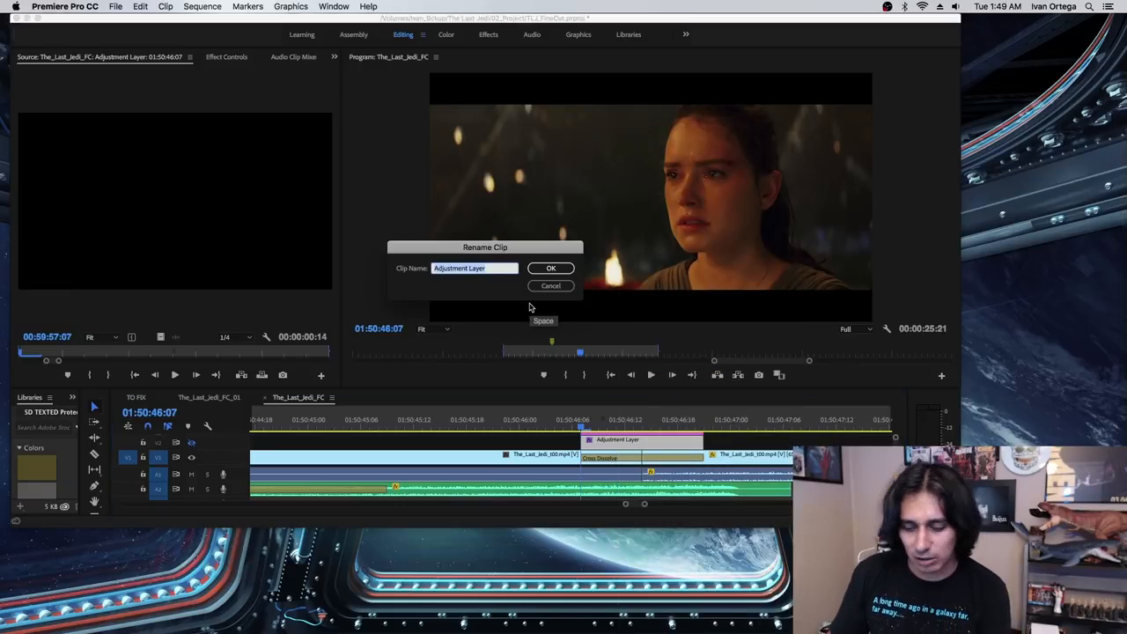
{"action": "type", "text": "Blur"}
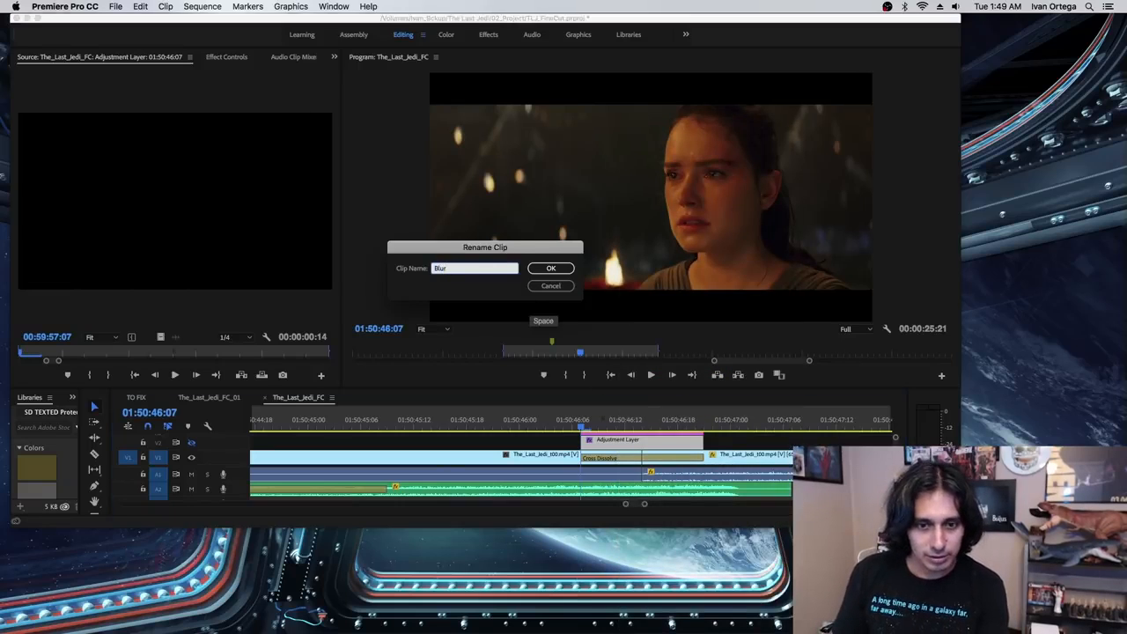
{"action": "key", "text": "Return"}
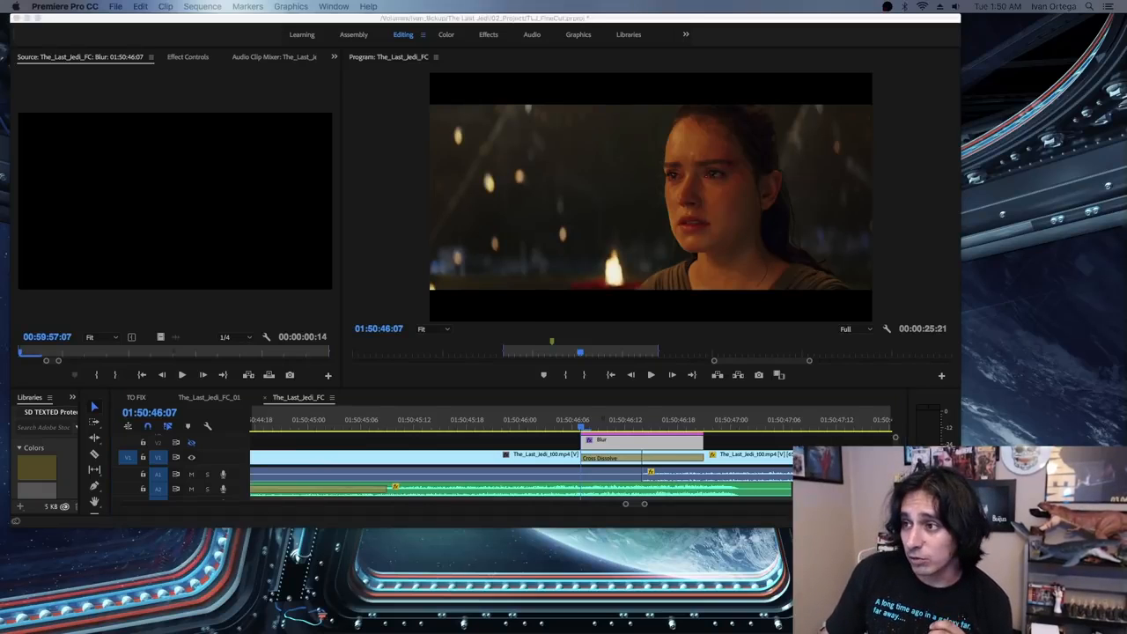
- Search the effects for "blur", locate Gaussian Blur under Blur & Sharpen, and move the floating effects window out of the way
{"action": "left_click_drag", "start_coordinate": [0, 7], "coordinate": [470, 6]}
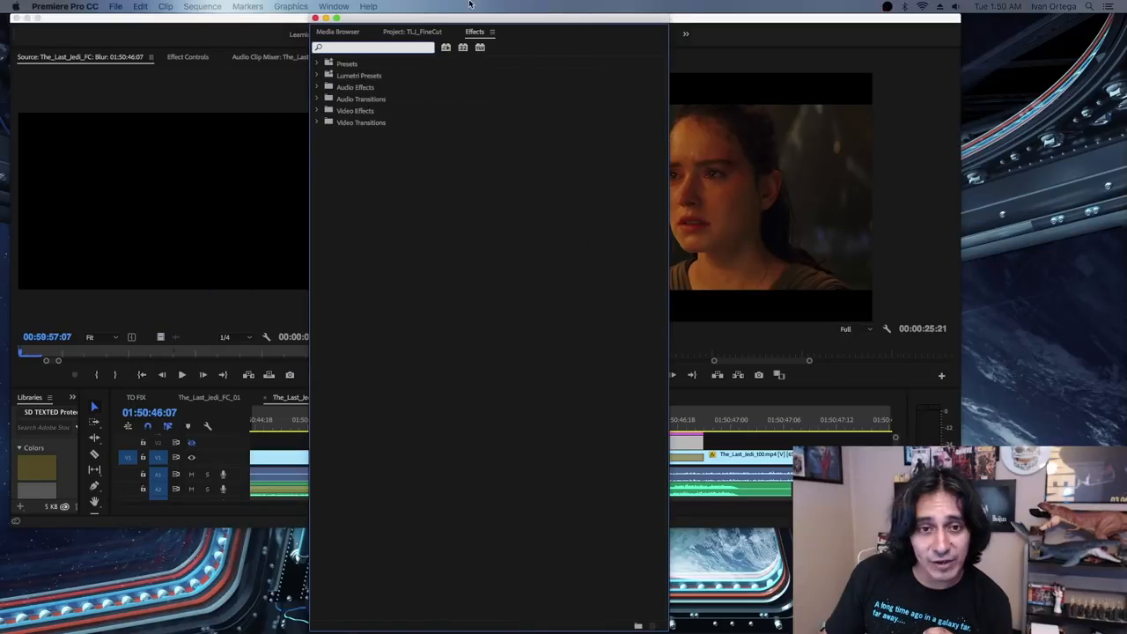
{"action": "left_click", "coordinate": [431, 33]}
{"action": "left_click", "coordinate": [476, 32]}
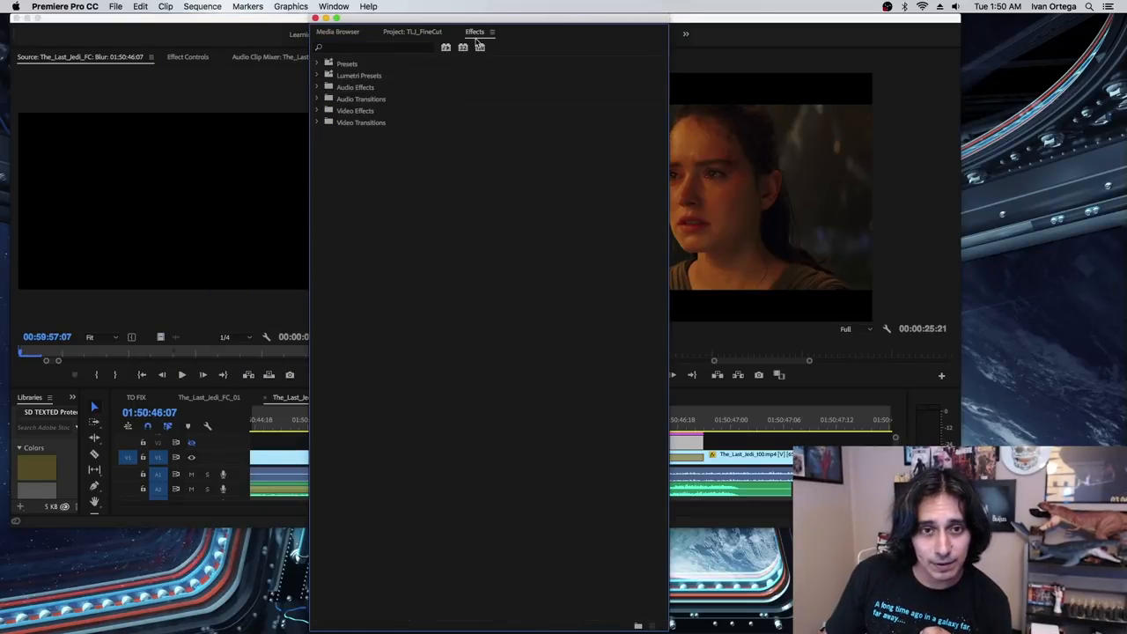
{"action": "left_click", "coordinate": [390, 49]}
{"action": "type", "text": "blur"}
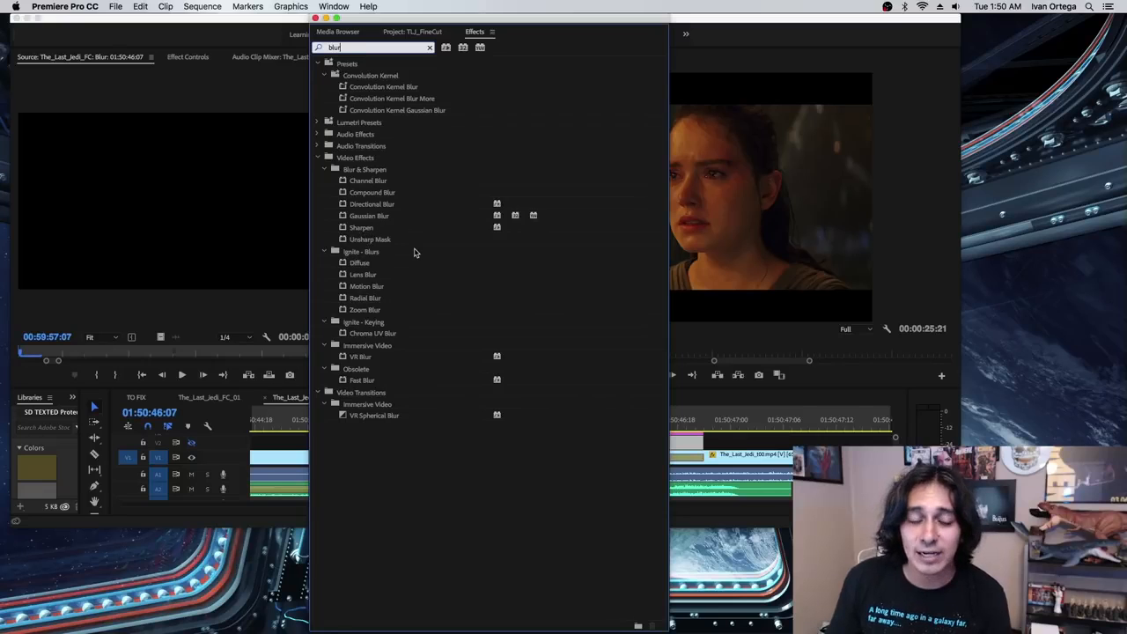
{"action": "left_click_drag", "start_coordinate": [405, 24], "coordinate": [778, 24]}
{"action": "left_click", "coordinate": [738, 220]}
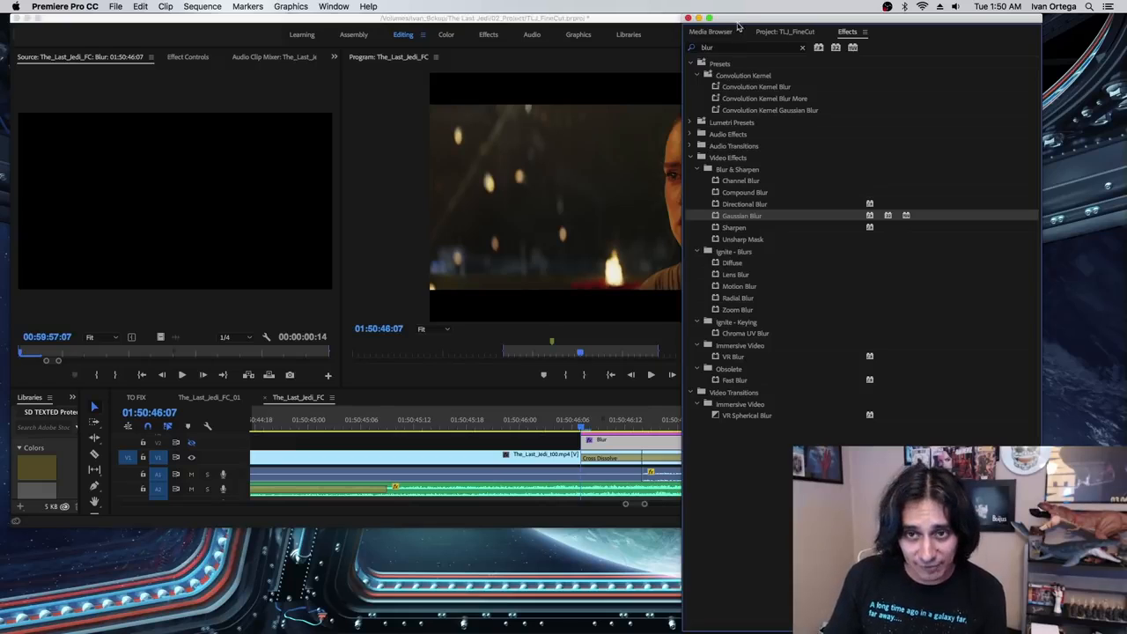
{"action": "left_click_drag", "start_coordinate": [738, 18], "coordinate": [1126, 44]}
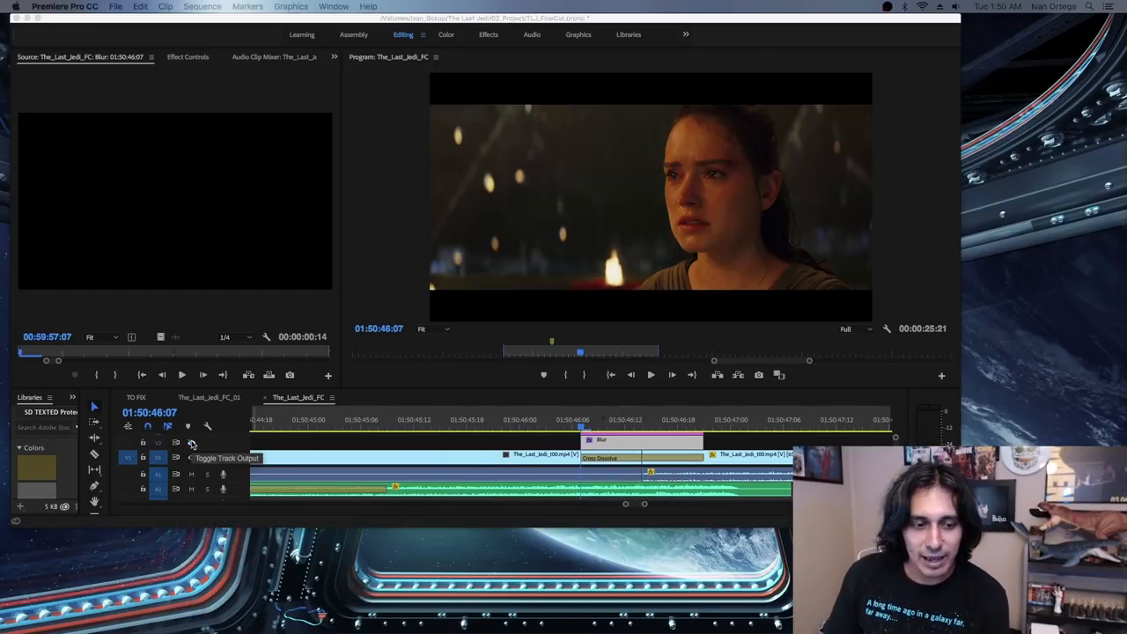
- Turn on the V2 track output and open the Blur adjustment layer clip as the source
{"action": "left_click", "coordinate": [192, 443]}
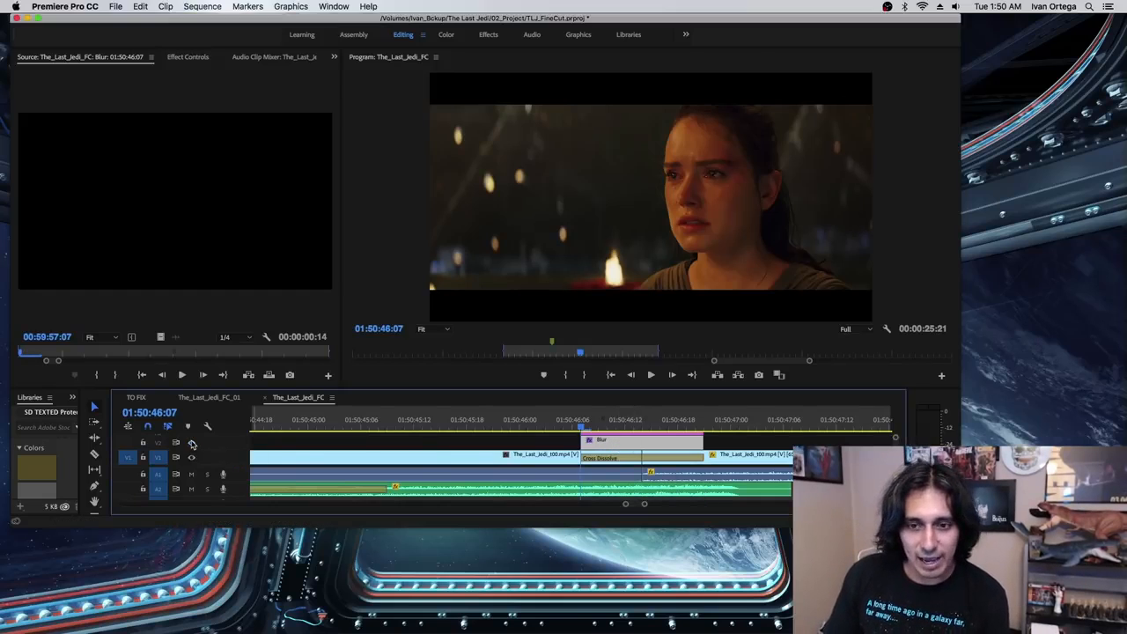
{"action": "double_click", "coordinate": [610, 445]}
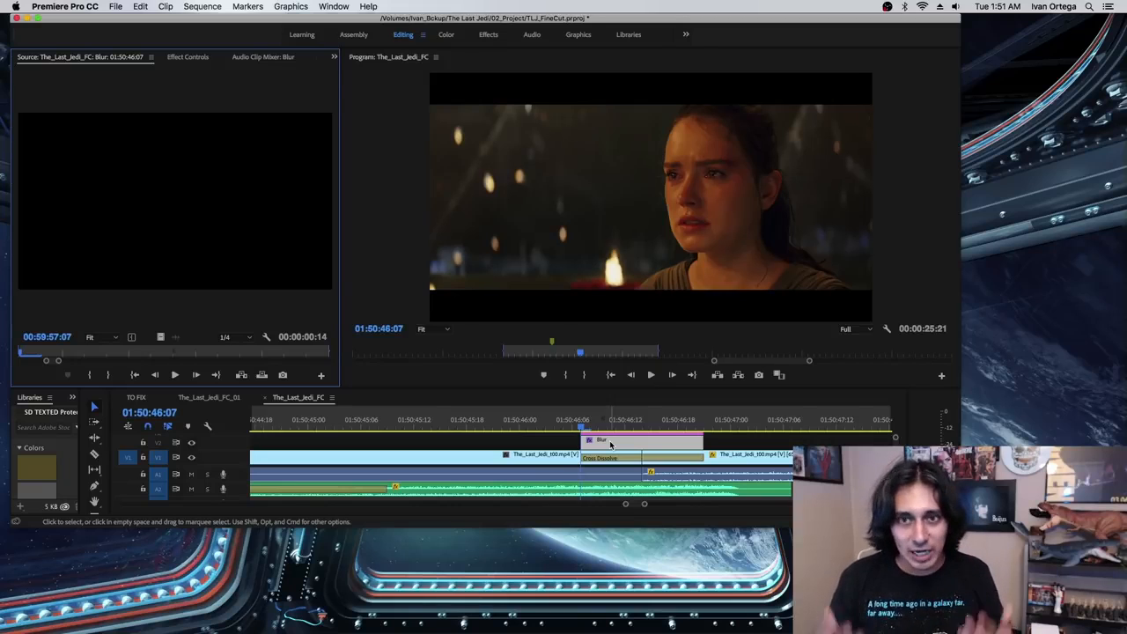
{"action": "key", "text": "super+s"}
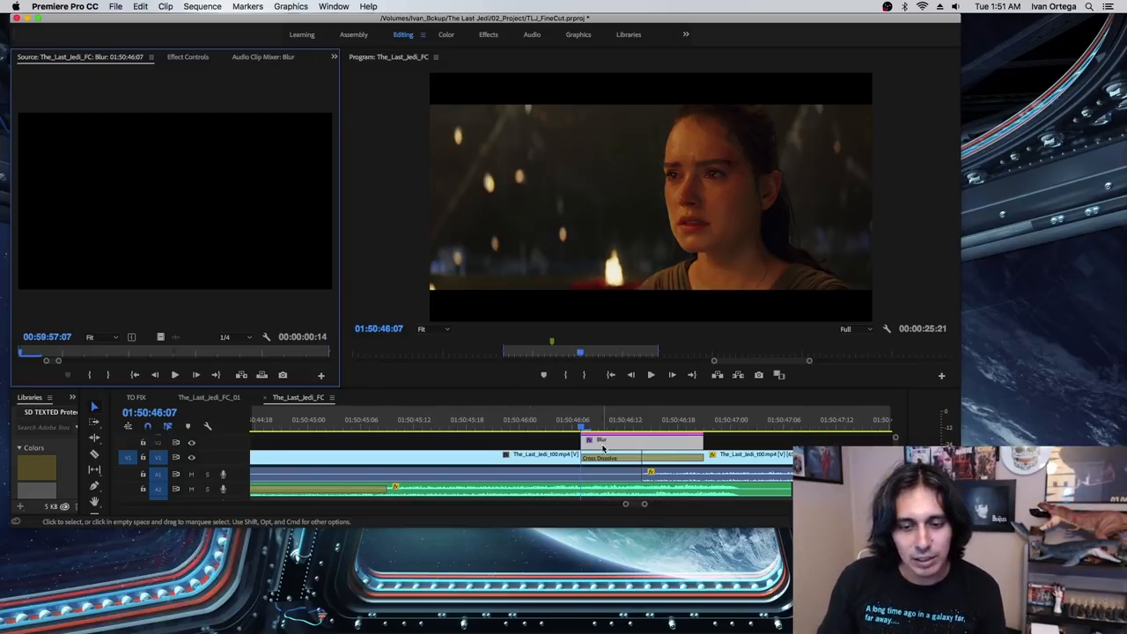
- Show the Blur clip's effect settings and widen their keyframe area to examine the Gaussian Blur properties
{"action": "left_click", "coordinate": [186, 58]}
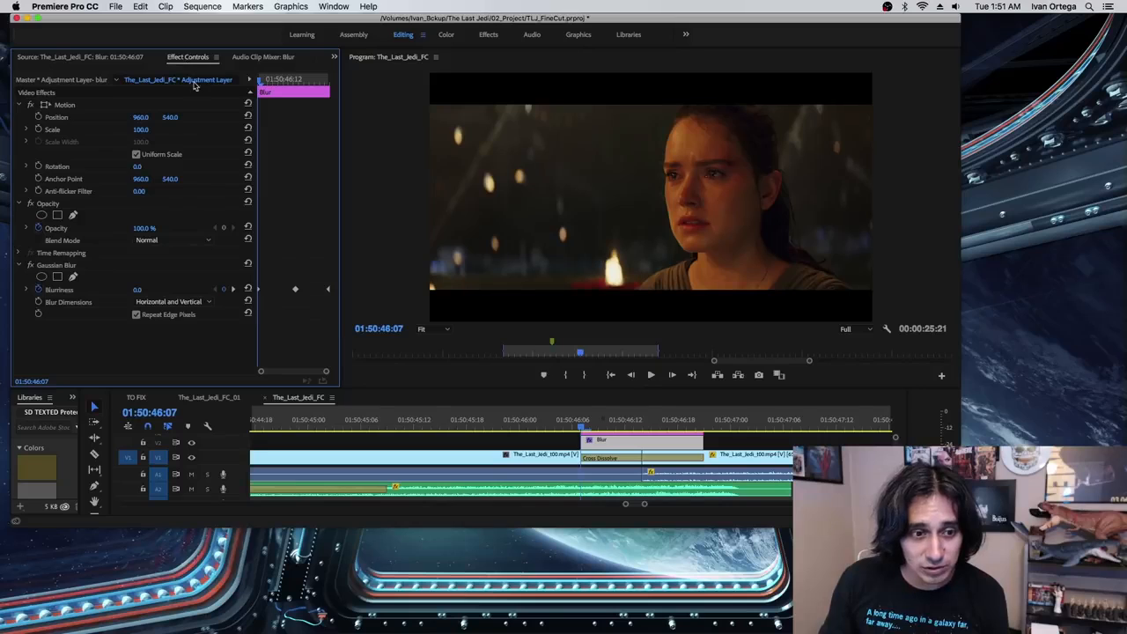
{"action": "left_click_drag", "start_coordinate": [343, 350], "coordinate": [403, 361]}
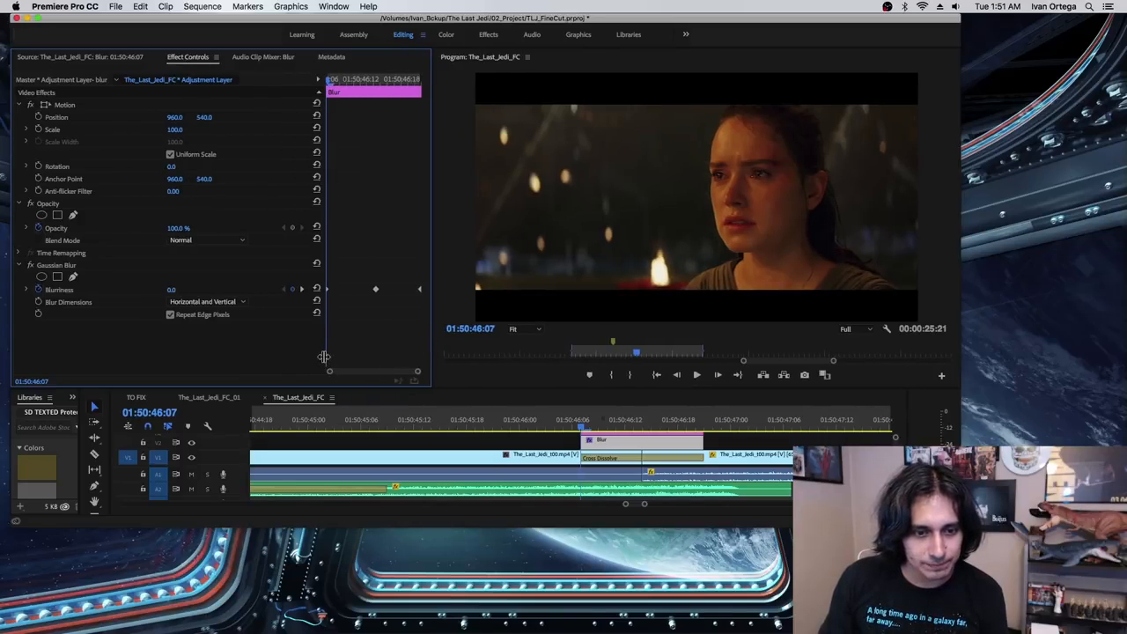
{"action": "left_click_drag", "start_coordinate": [326, 352], "coordinate": [276, 350]}
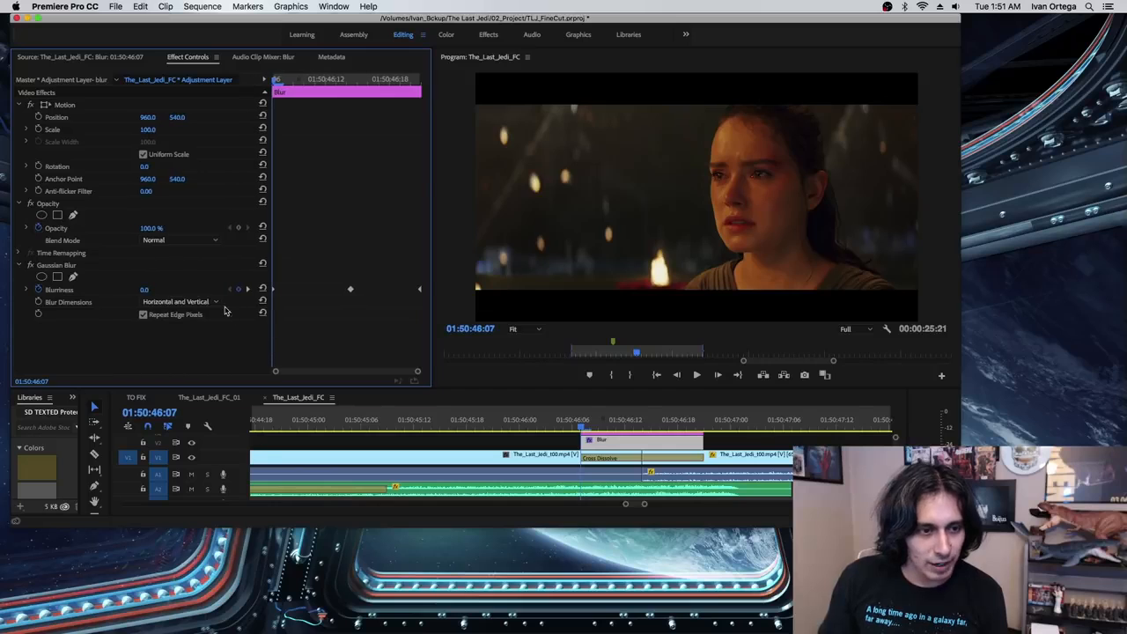
{"action": "left_click", "coordinate": [98, 271]}
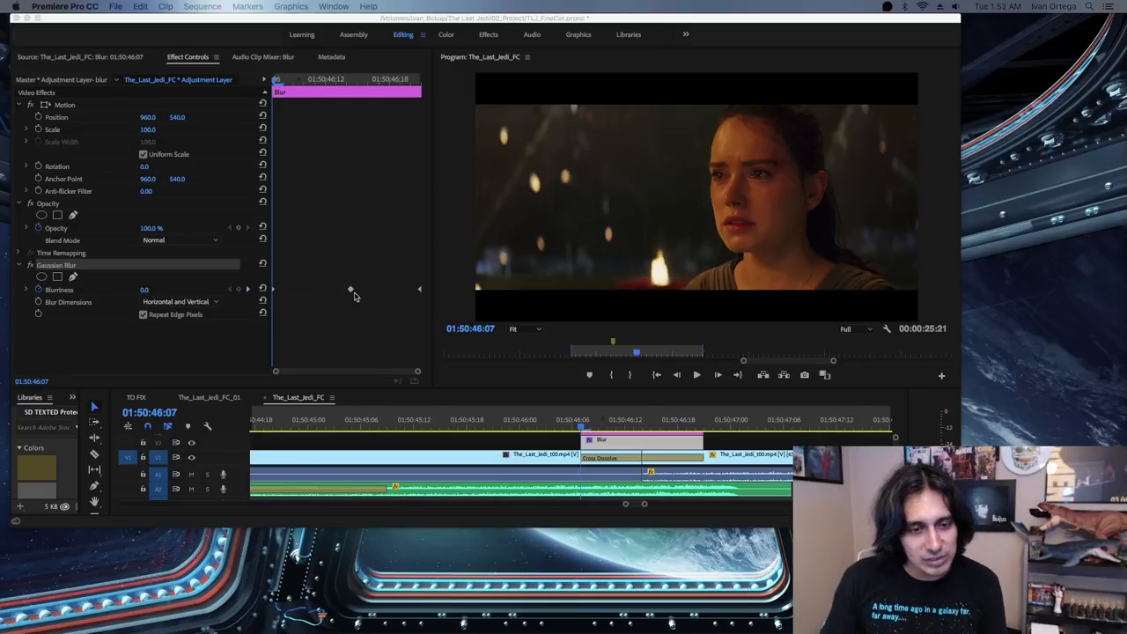
{"action": "left_click", "coordinate": [283, 271]}
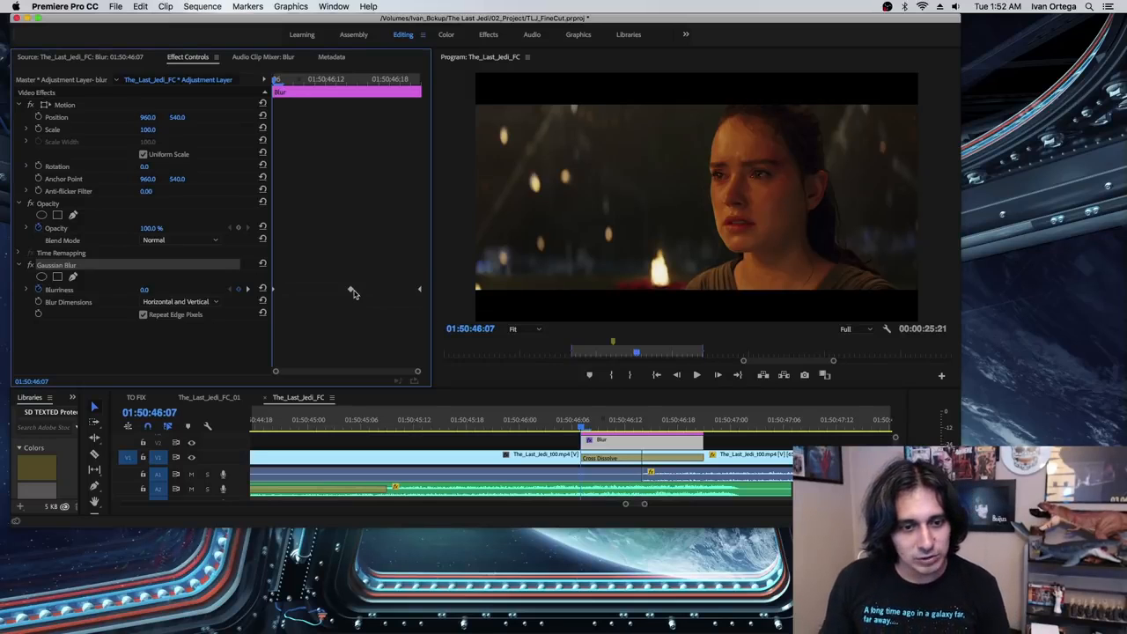
- Delete the middle, end and start Blurriness keyframes from the Blur clip's Gaussian Blur
{"action": "left_click", "coordinate": [350, 290]}
{"action": "key", "text": "Delete"}
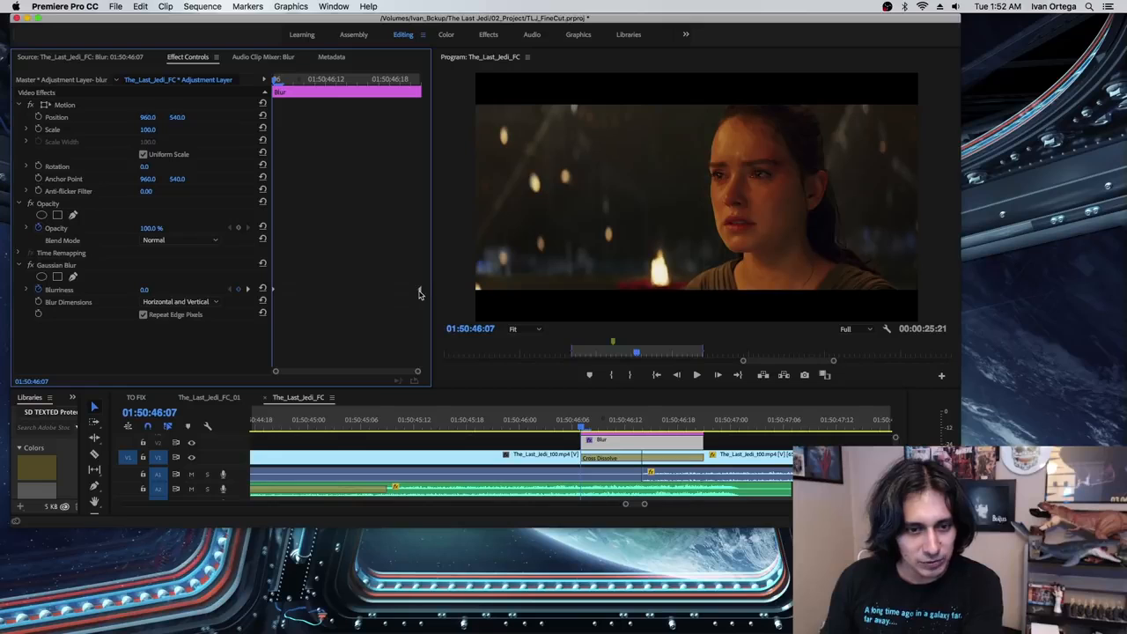
{"action": "left_click", "coordinate": [420, 290]}
{"action": "key", "text": "Delete"}
{"action": "left_click", "coordinate": [275, 289]}
{"action": "key", "text": "Delete"}
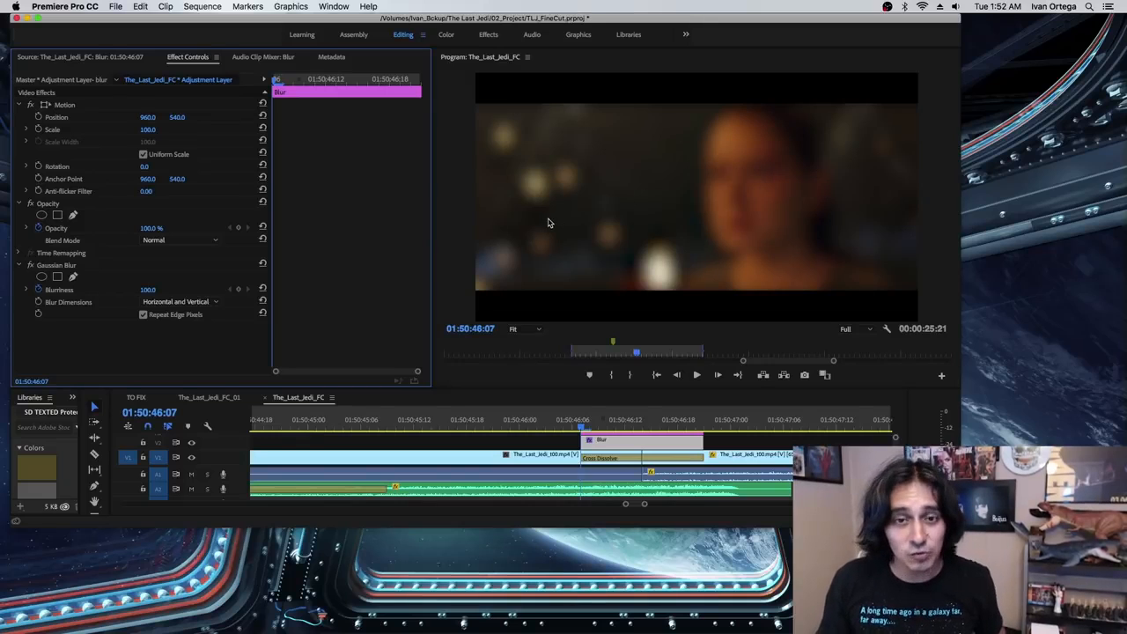
- Switch the Gaussian Blur's Repeat Edge Pixels off and back on to compare the edges of the blurred frame
{"action": "left_click", "coordinate": [143, 315]}
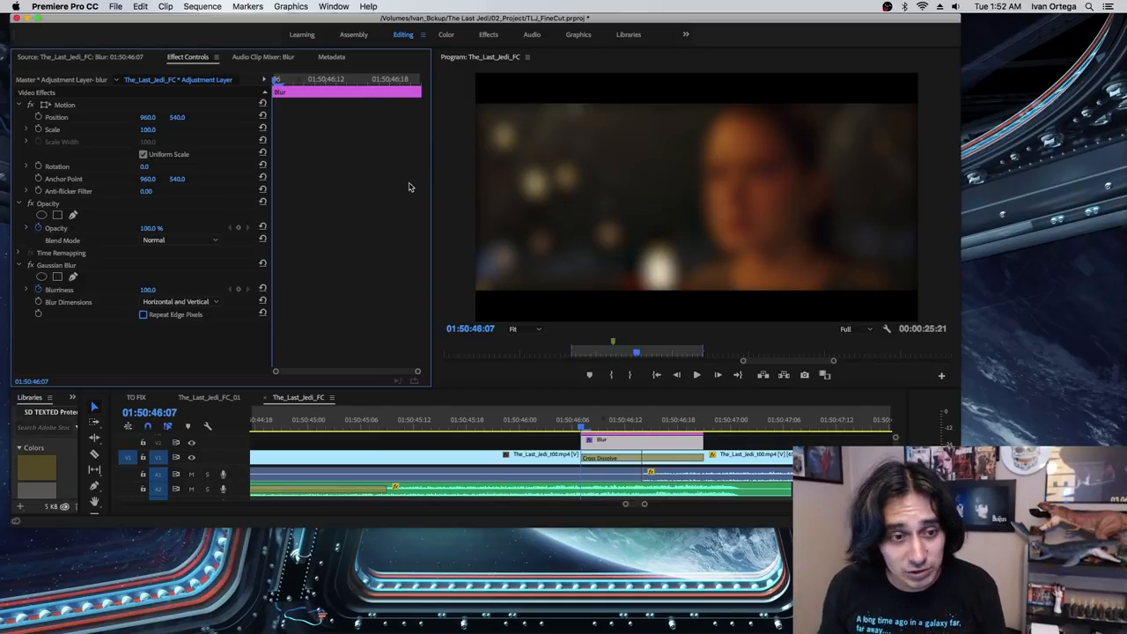
{"action": "left_click", "coordinate": [144, 315]}
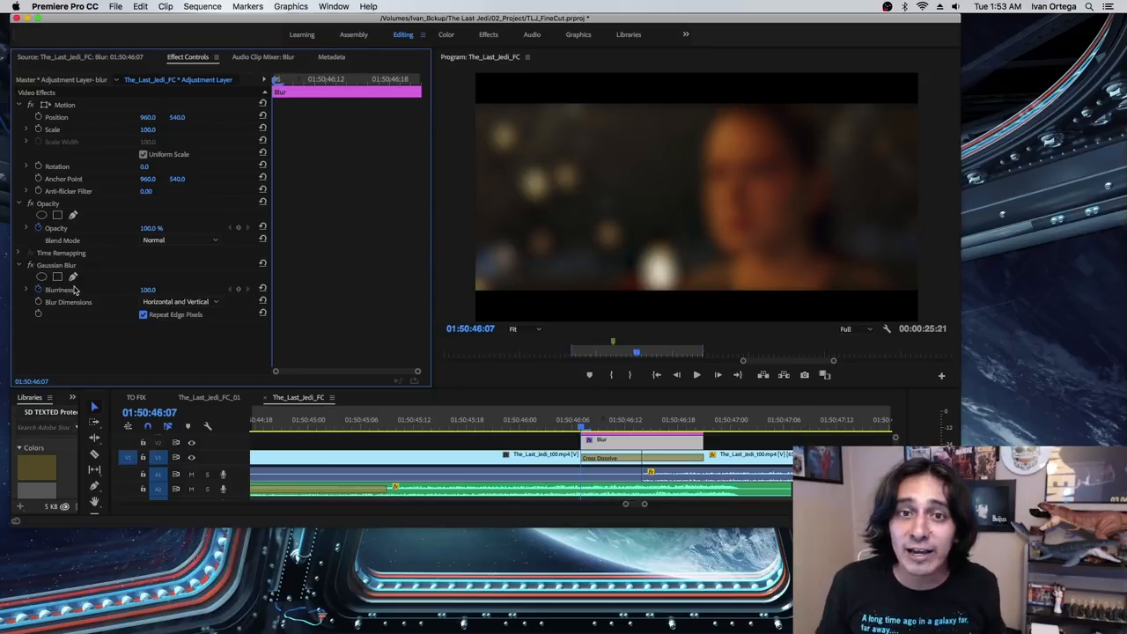
- Set a Gaussian Blur Blurriness keyframe of 0 at the Blur clip's start, 01:50:46:07
{"action": "left_click", "coordinate": [147, 294]}
{"action": "left_click", "coordinate": [148, 290]}
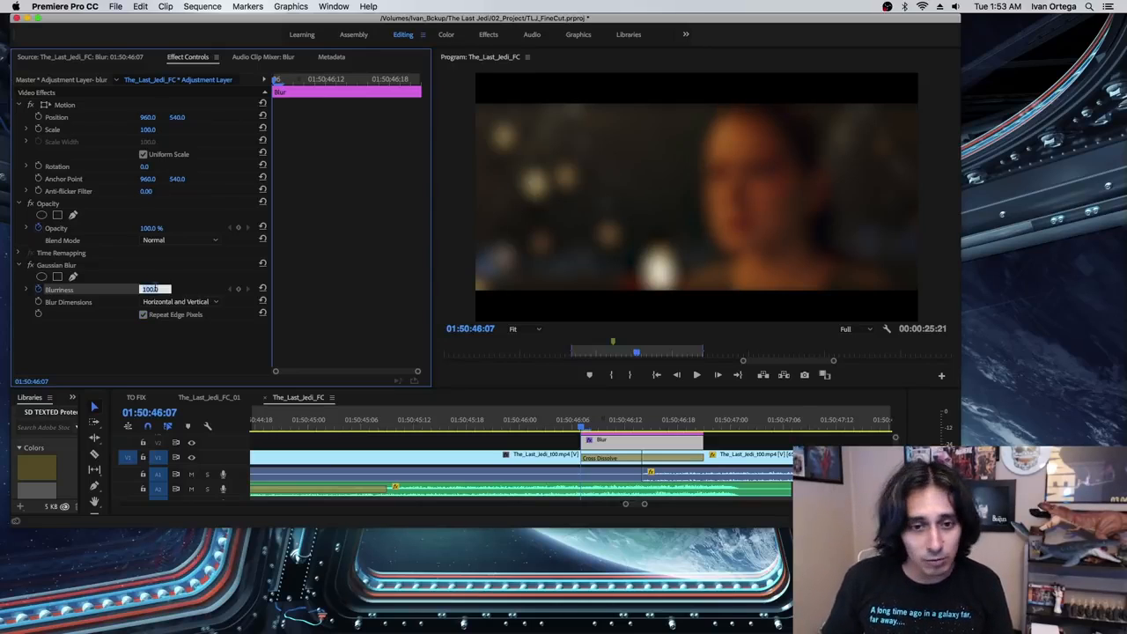
{"action": "left_click_drag", "start_coordinate": [278, 80], "coordinate": [231, 83]}
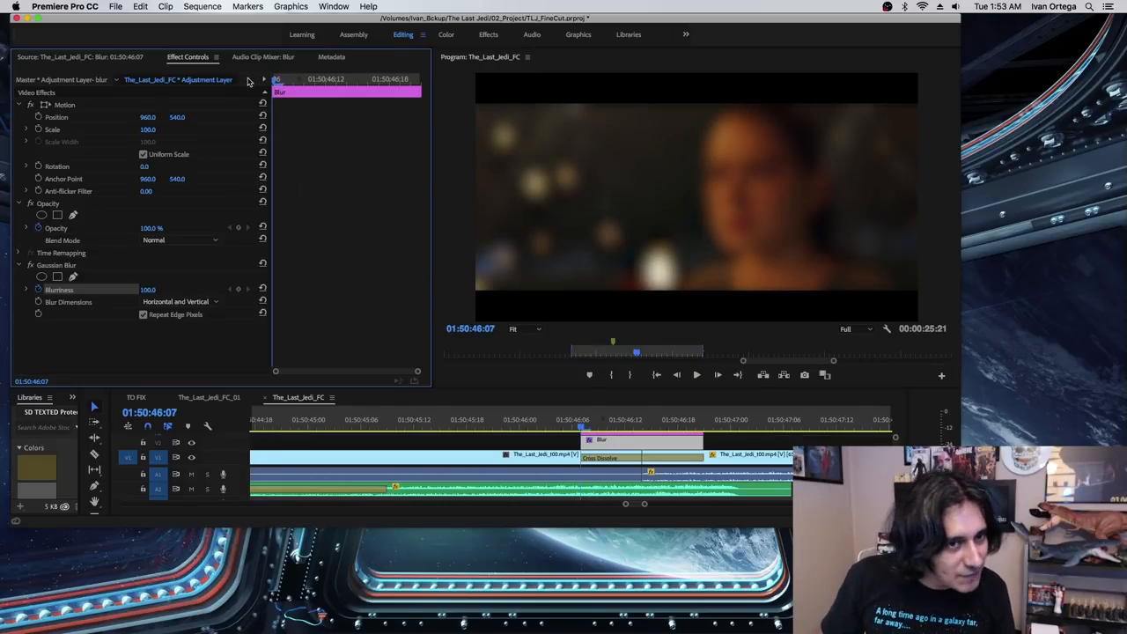
{"action": "left_click", "coordinate": [152, 290]}
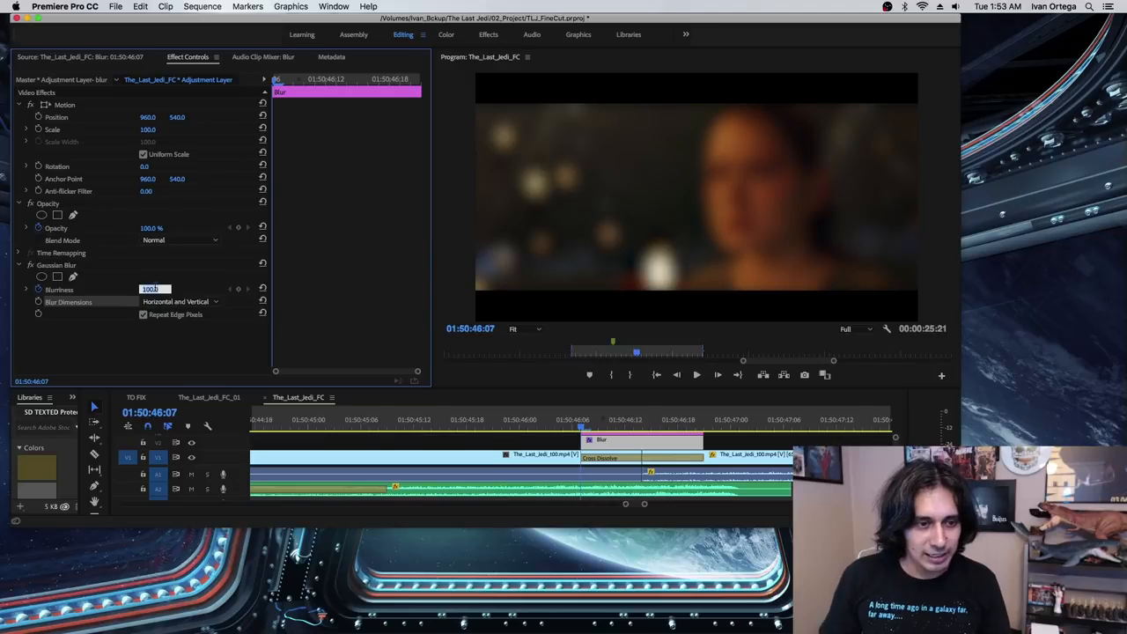
{"action": "type", "text": "0"}
{"action": "key", "text": "Return"}
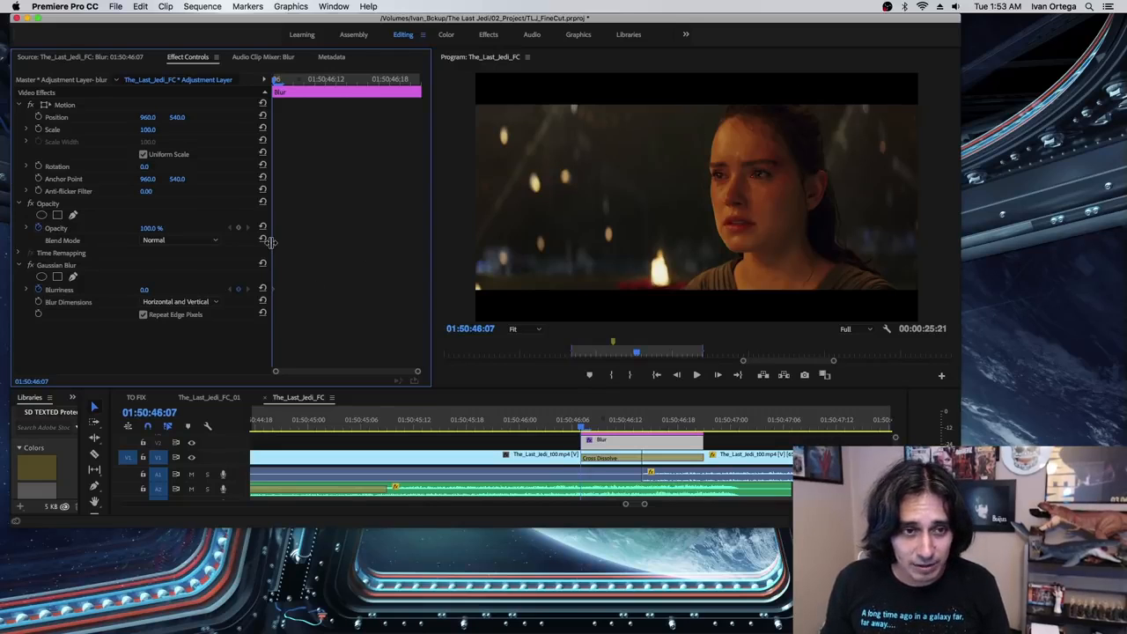
- Add a Blurriness keyframe of 100 at the cut in the middle of the dissolve, 01:50:46:14
{"action": "left_click_drag", "start_coordinate": [294, 80], "coordinate": [347, 79]}
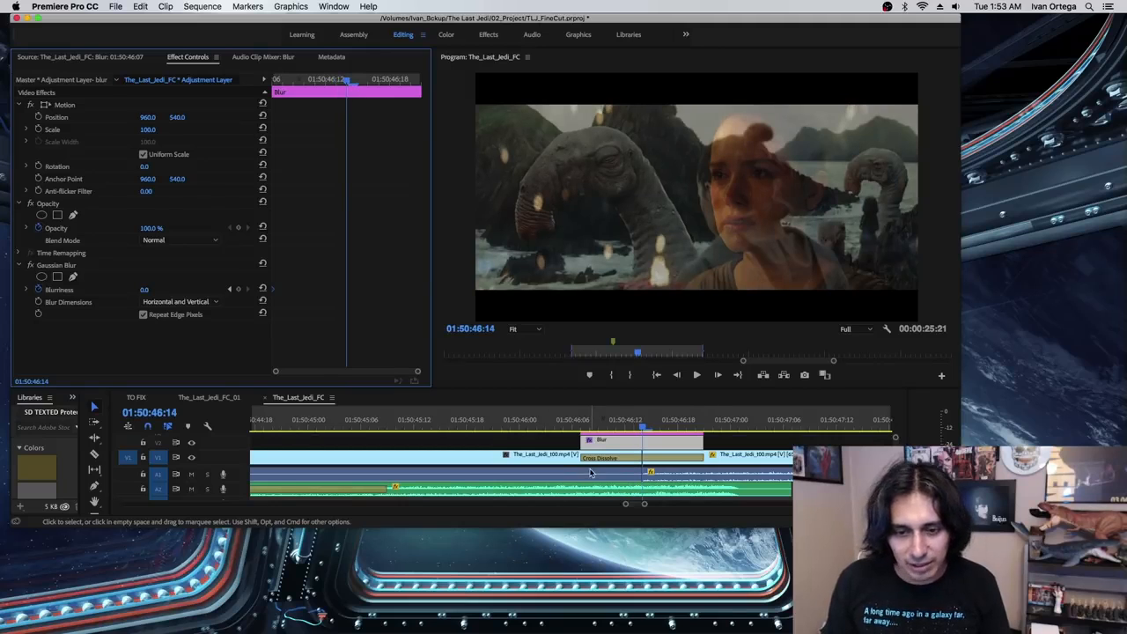
{"action": "left_click", "coordinate": [144, 289]}
{"action": "type", "text": "10"}
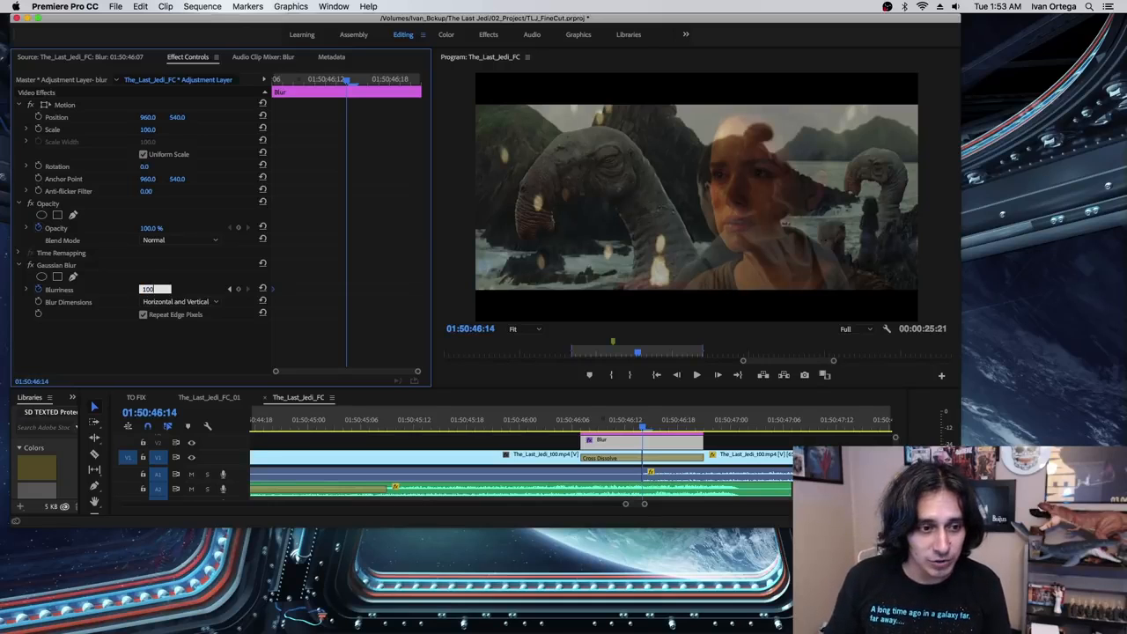
{"action": "key", "text": "Return"}
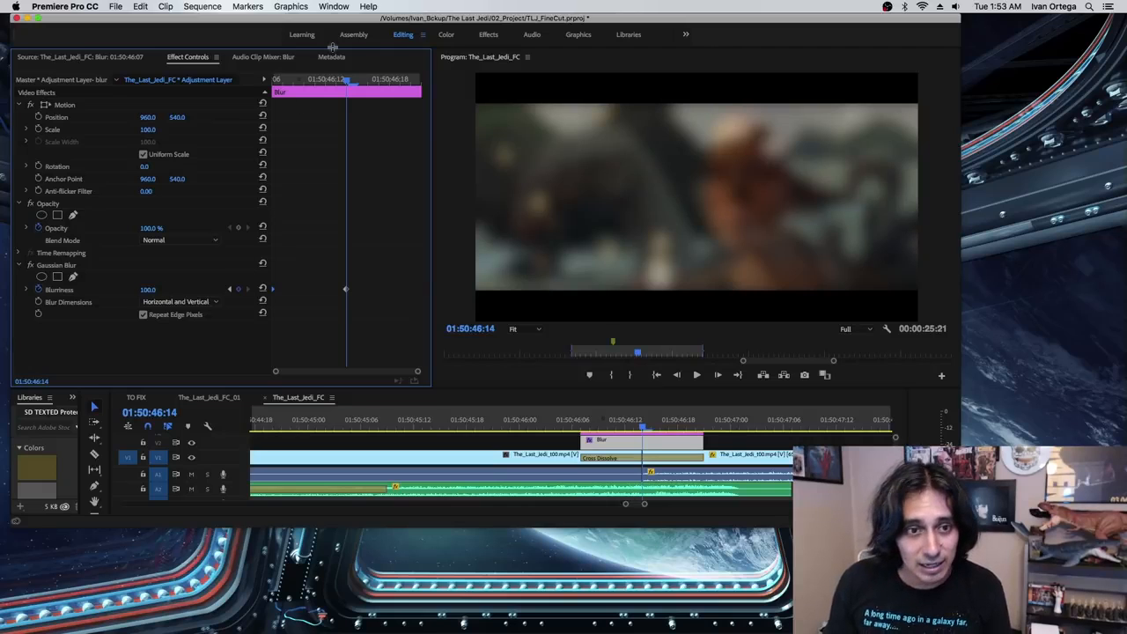
- Add a closing Blurriness keyframe of 0 at the end of the Blur clip, 01:50:46:21
{"action": "left_click_drag", "start_coordinate": [349, 79], "coordinate": [446, 89]}
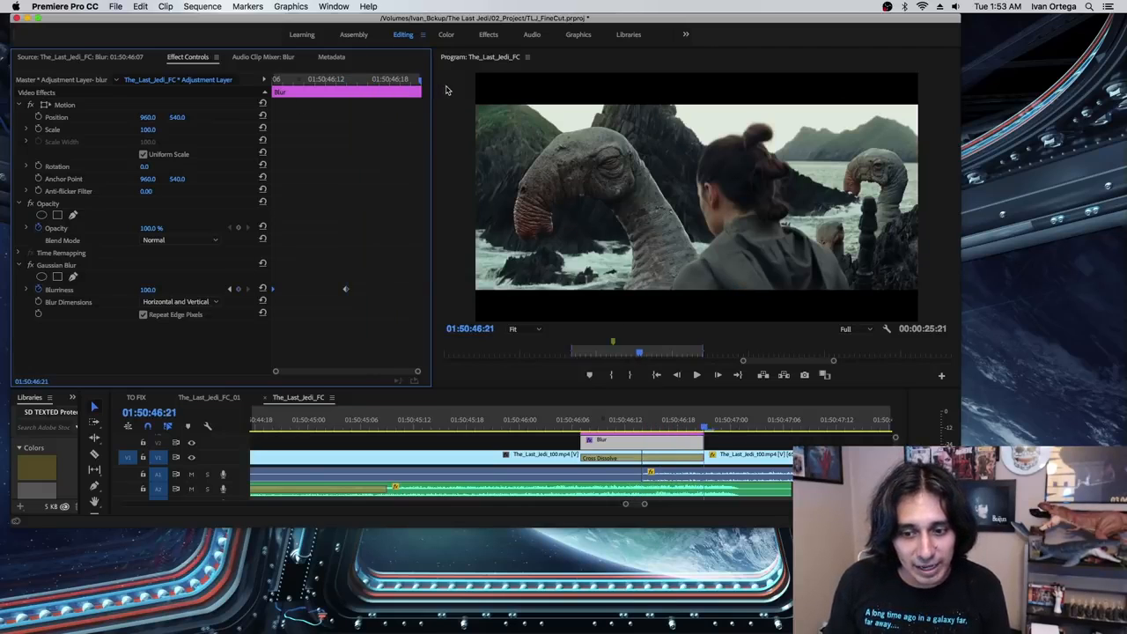
{"action": "left_click", "coordinate": [147, 290]}
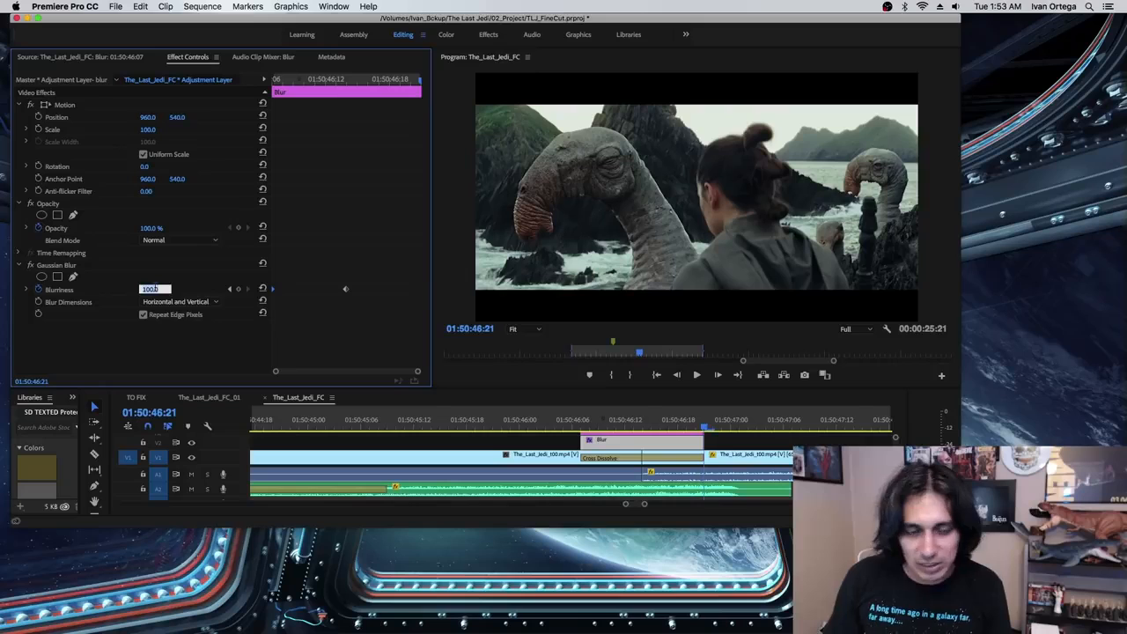
{"action": "type", "text": "0"}
{"action": "key", "text": "Return"}
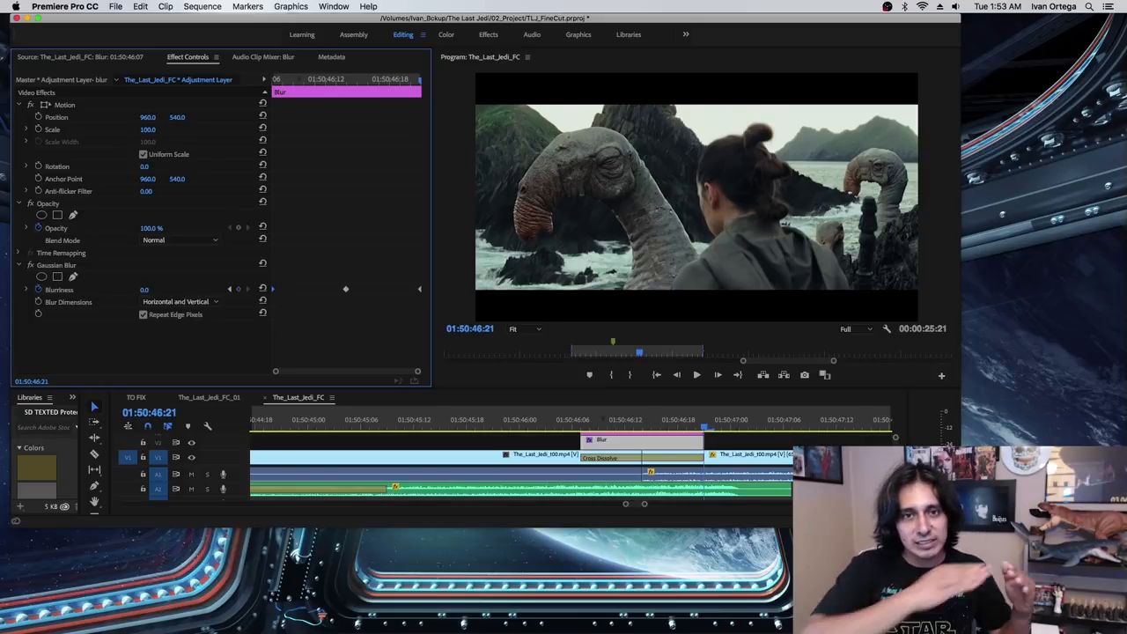
- Step frame by frame through the dissolve from 01:50:46:08 to examine how the animated blur builds up
{"action": "left_click", "coordinate": [565, 427]}
{"action": "left_click_drag", "start_coordinate": [565, 426], "coordinate": [590, 425]}
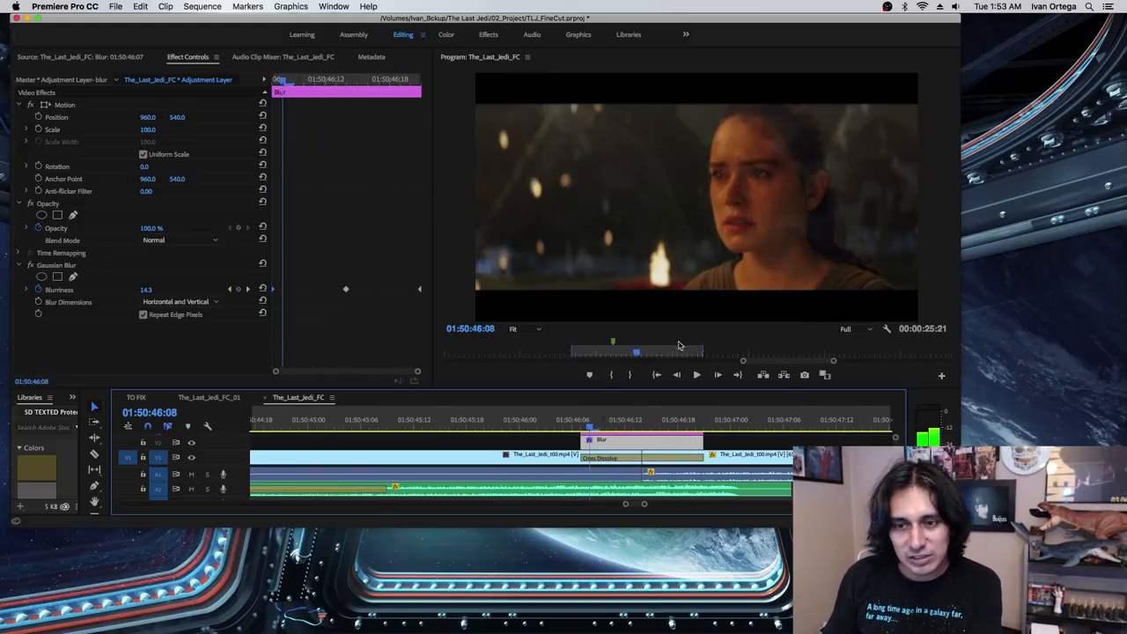
{"action": "key", "text": "Right"}
{"action": "key", "text": "Right"}
{"action": "key", "text": "Right"}
{"action": "key", "text": "Right"}
{"action": "key", "text": "Right"}
{"action": "key", "text": "Right"}
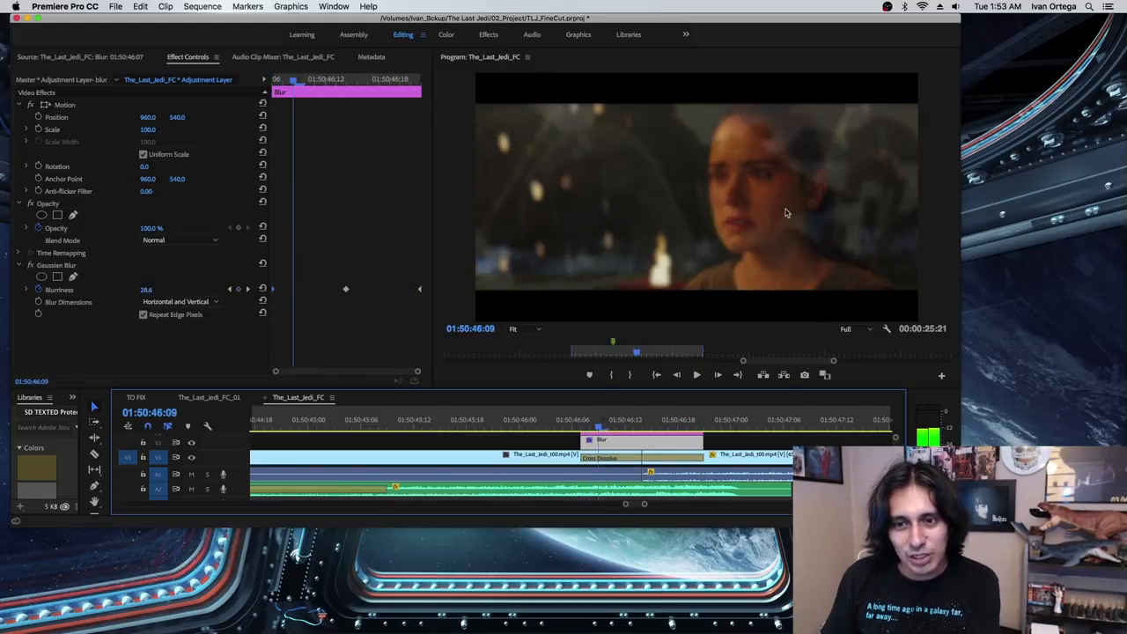
- Continue frame by frame from 01:50:46:09 through the rest of the dissolve to examine the blur peaking and clearing
{"action": "key", "text": "Right"}
{"action": "key", "text": "Right"}
{"action": "key", "text": "Right"}
{"action": "key", "text": "Right"}
{"action": "key", "text": "Right"}
{"action": "key", "text": "Right"}
{"action": "key", "text": "Right"}
{"action": "key", "text": "Right"}
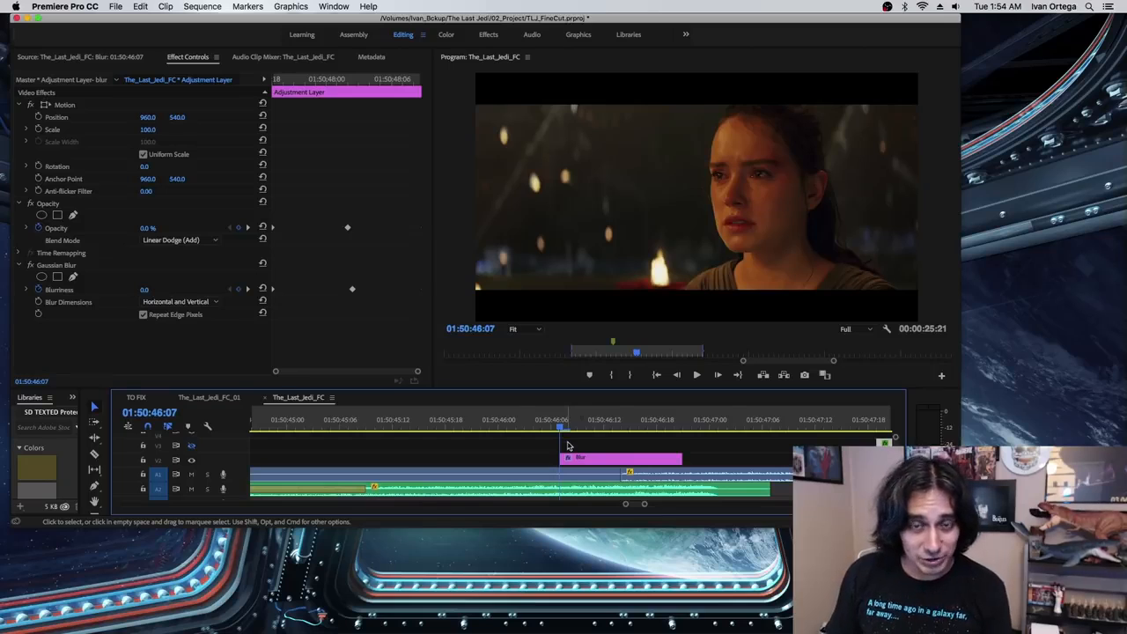
- Duplicate the Blur adjustment layer onto track V3, directly above the original and aligned with it
{"action": "left_click", "coordinate": [594, 460]}
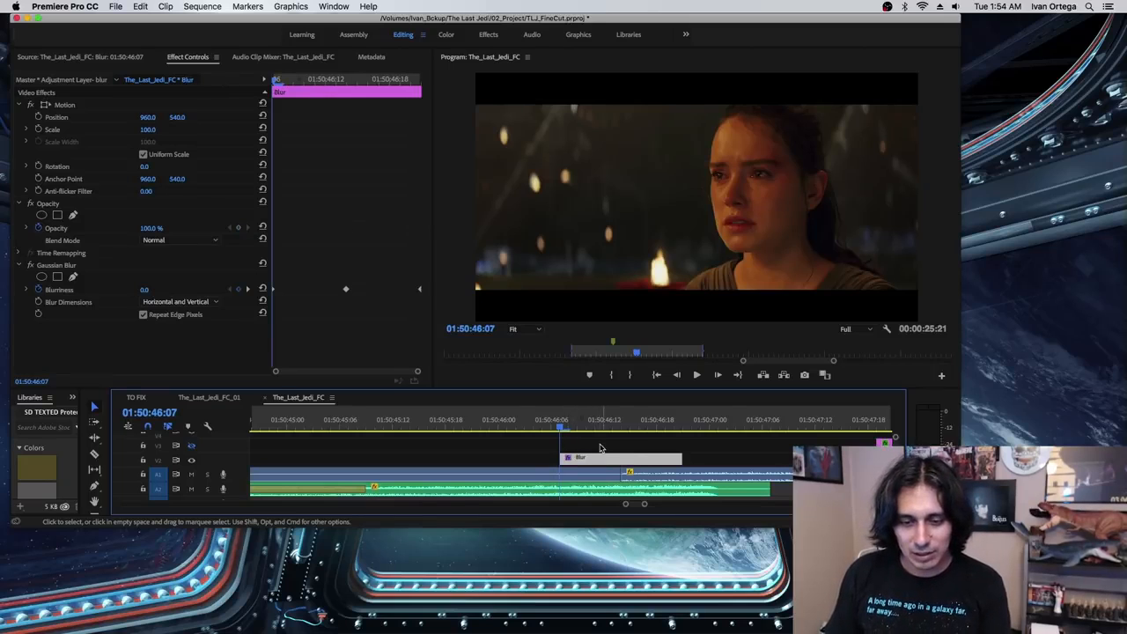
{"action": "left_click", "coordinate": [599, 446]}
{"action": "left_click", "coordinate": [598, 458]}
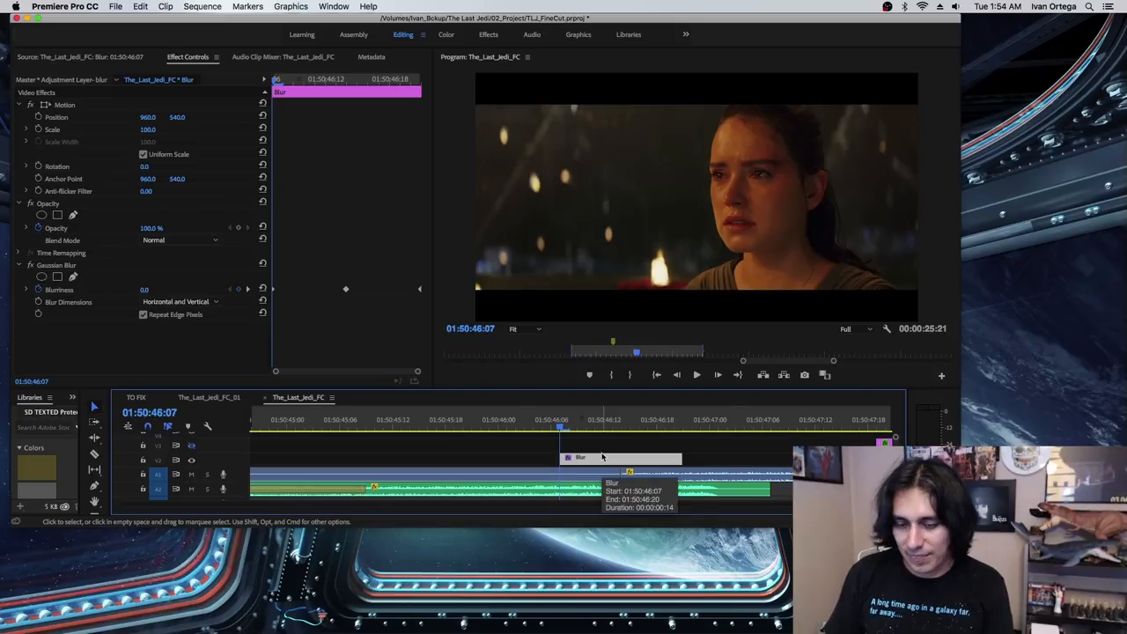
{"action": "left_click_drag", "start_coordinate": [607, 462], "coordinate": [613, 452]}
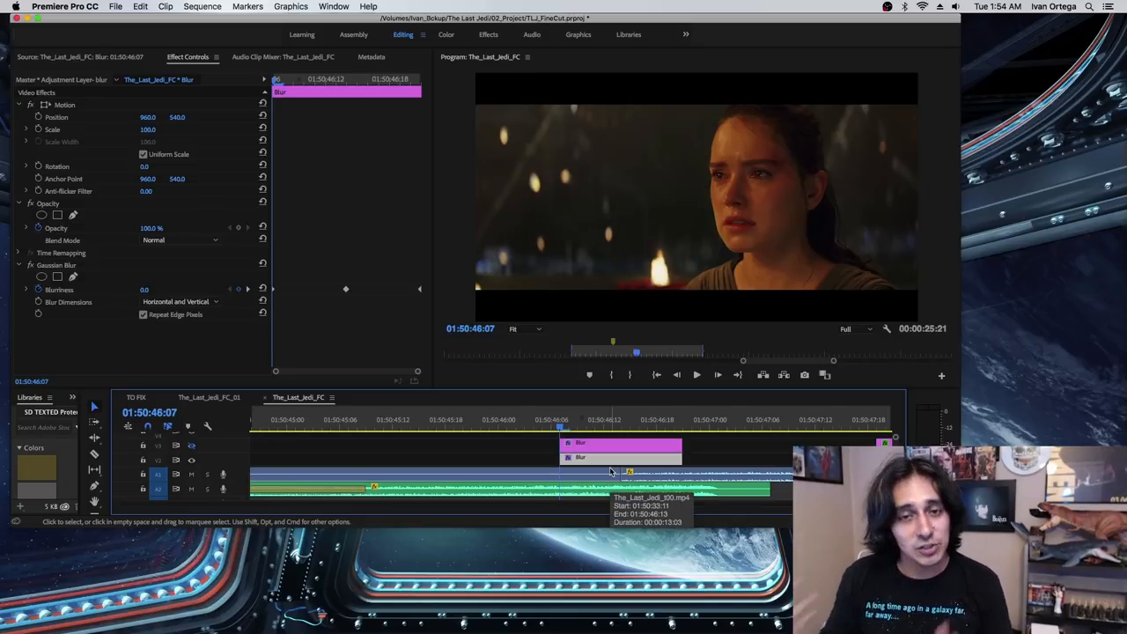
- Rename the duplicated adjustment layer on V3 as "Blur- light"
{"action": "left_click", "coordinate": [592, 444]}
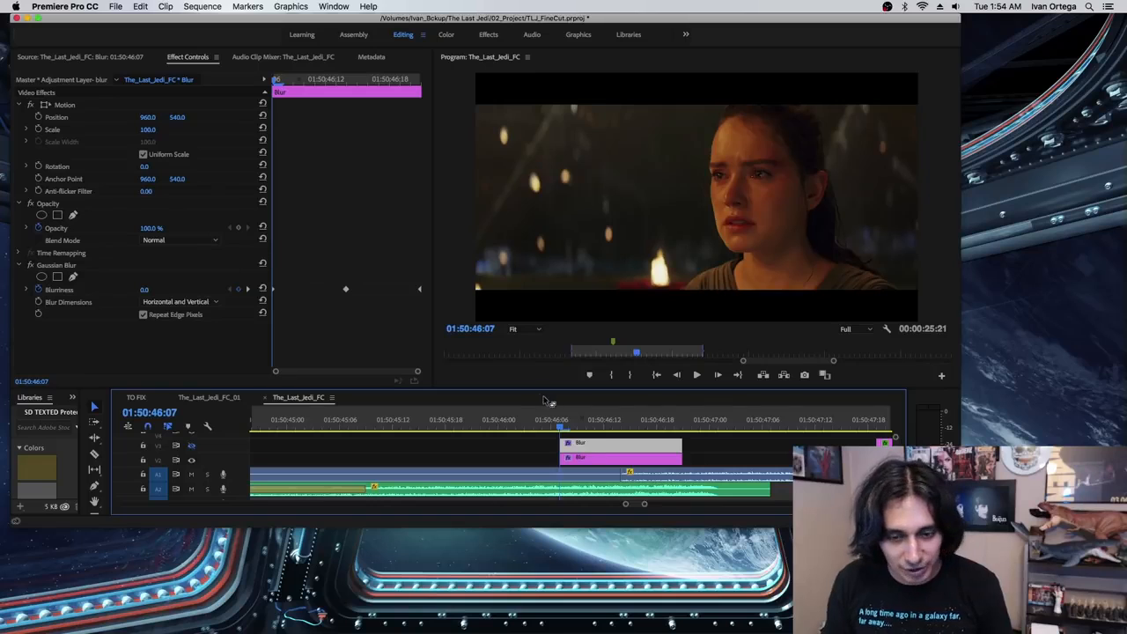
{"action": "double_click", "coordinate": [588, 443]}
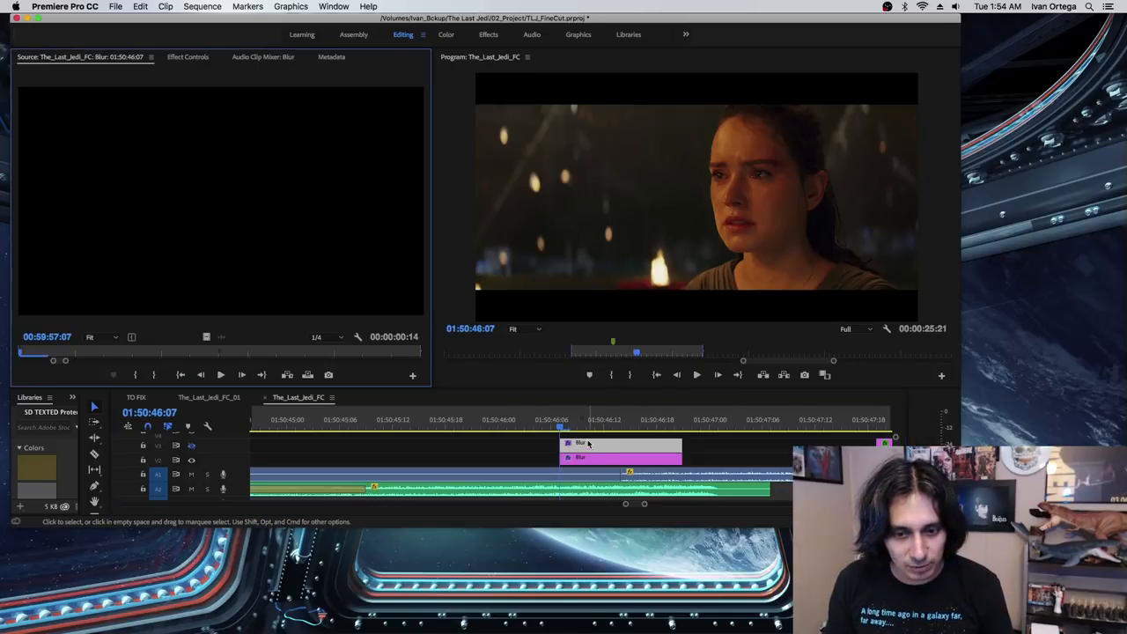
{"action": "left_click", "coordinate": [200, 56]}
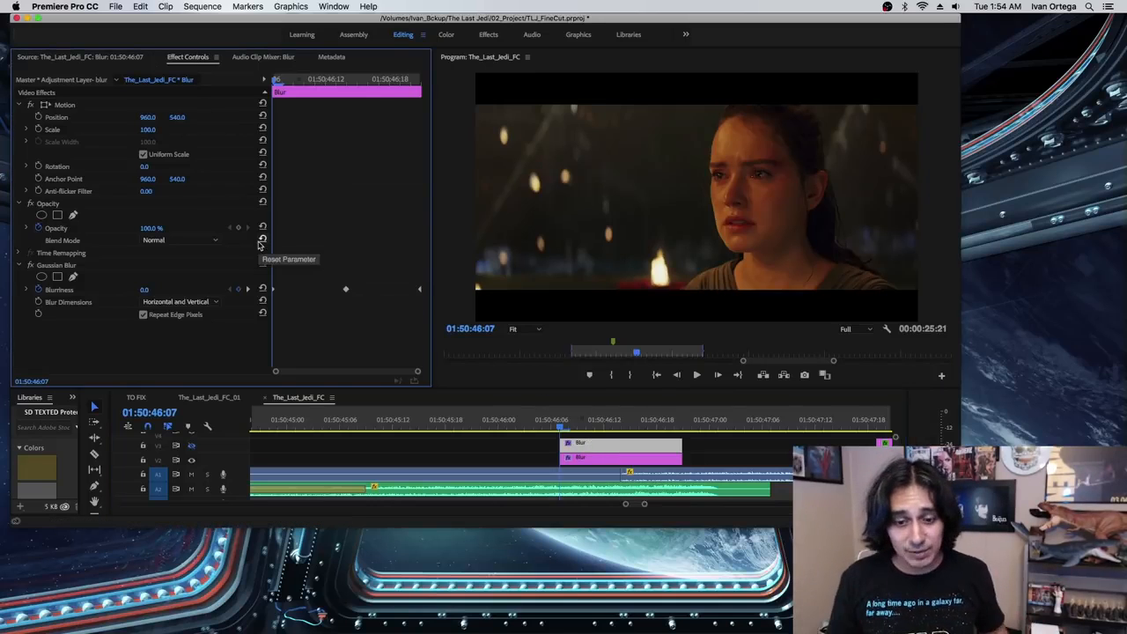
{"action": "right_click", "coordinate": [602, 450]}
{"action": "left_click", "coordinate": [633, 570]}
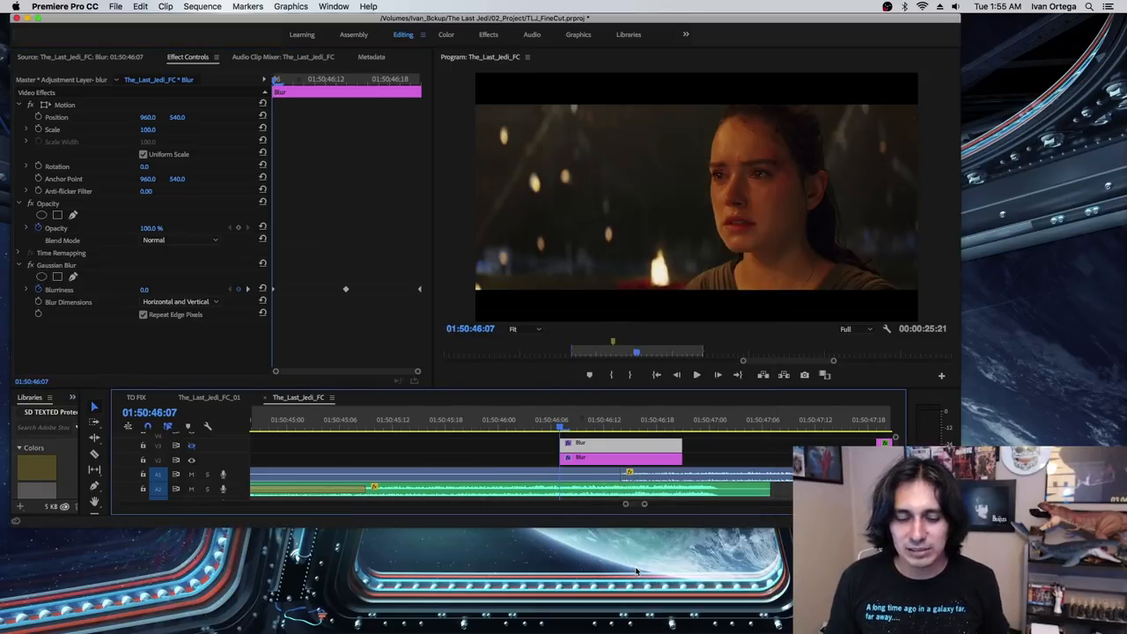
{"action": "key", "text": "Right"}
{"action": "type", "text": "- "}
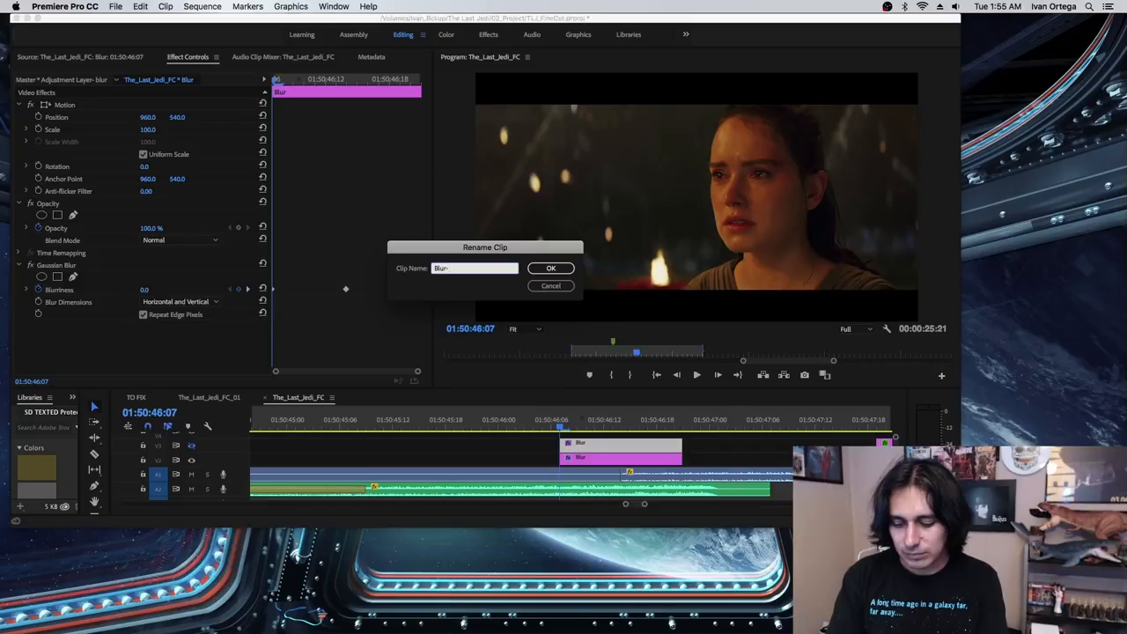
{"action": "type", "text": "light"}
{"action": "key", "text": "Return"}
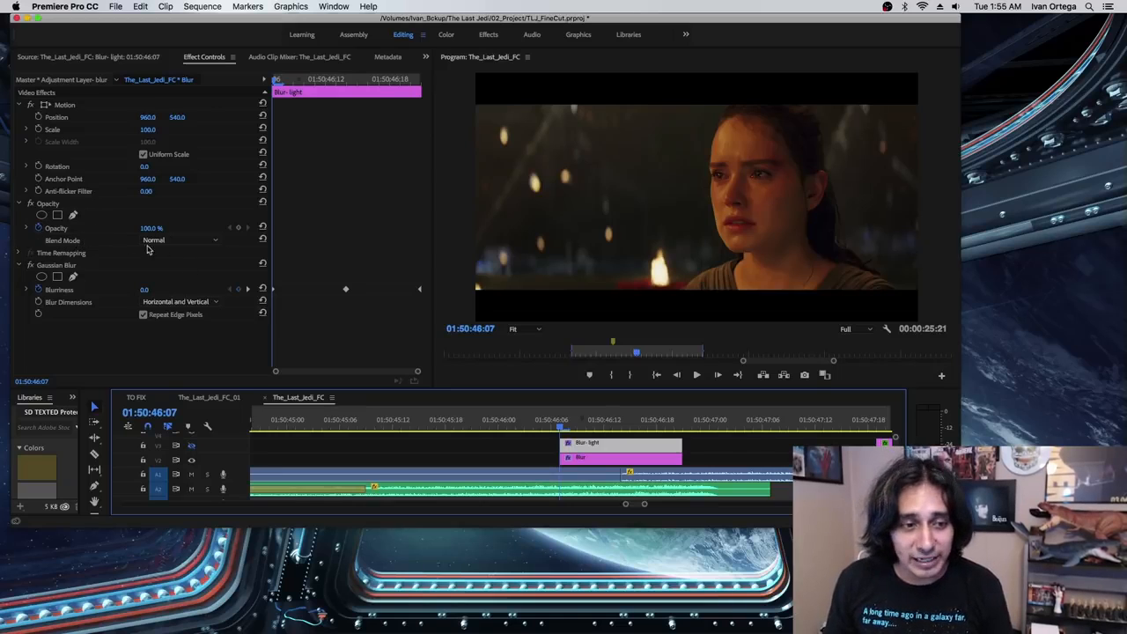
- Set the Blur- light layer's blend mode to Linear Dodge (Add), with the playhead at the cut, 01:50:46:14
{"action": "mouse_move", "coordinate": [606, 428]}
{"action": "left_mouse_down"}
{"action": "mouse_move", "coordinate": [589, 426]}
{"action": "mouse_move", "coordinate": [622, 424]}
{"action": "left_mouse_up"}
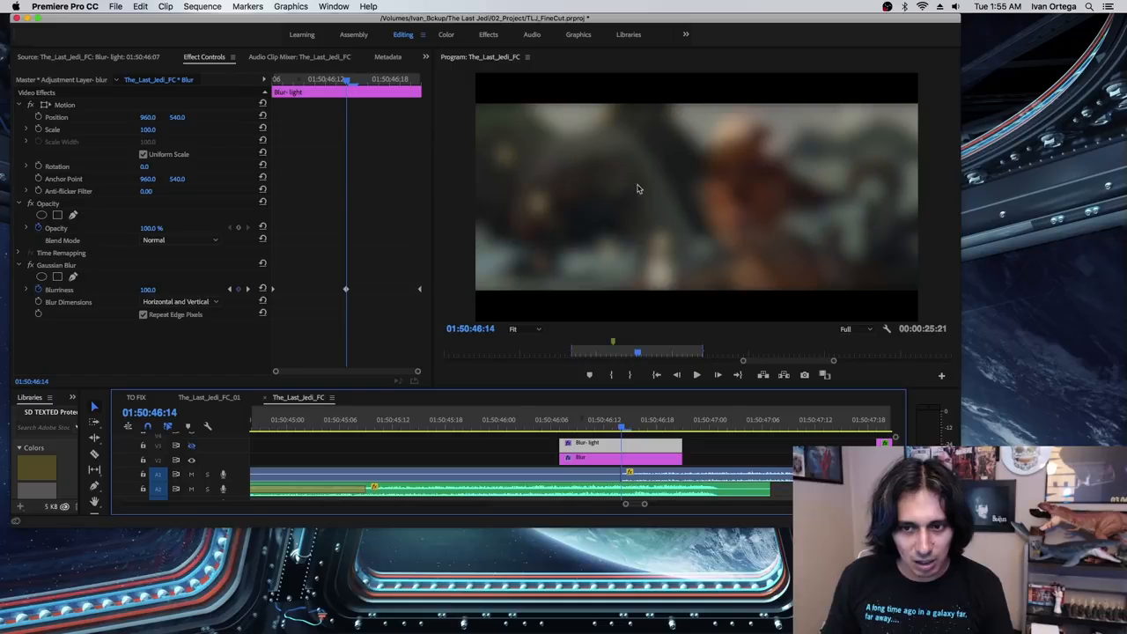
{"action": "left_click", "coordinate": [177, 244]}
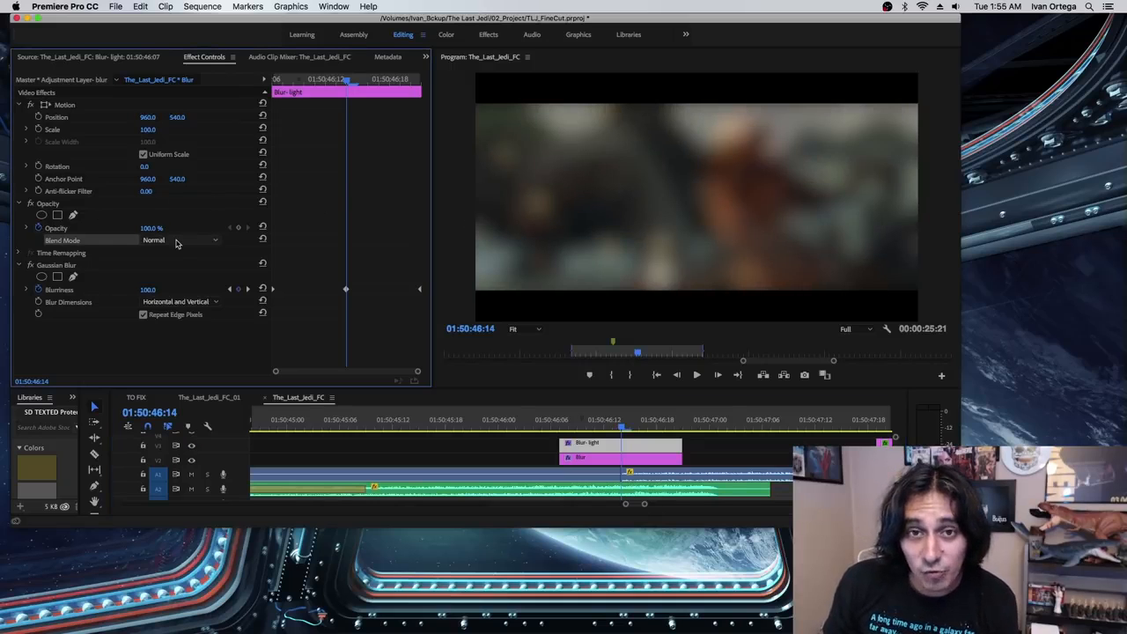
{"action": "left_click", "coordinate": [176, 241]}
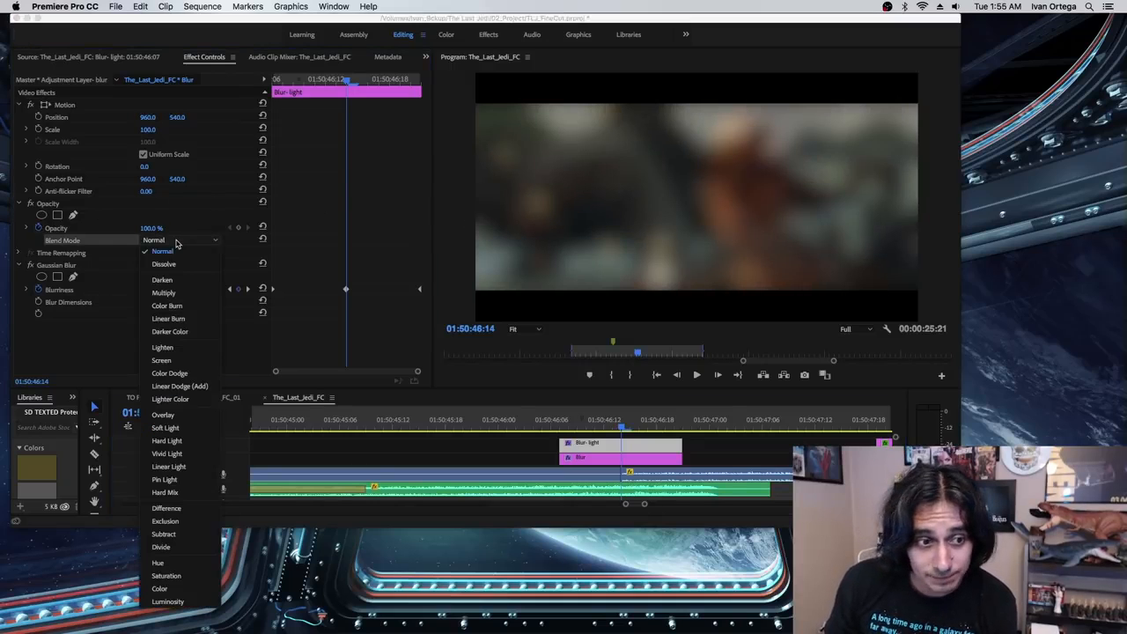
{"action": "left_click", "coordinate": [180, 387]}
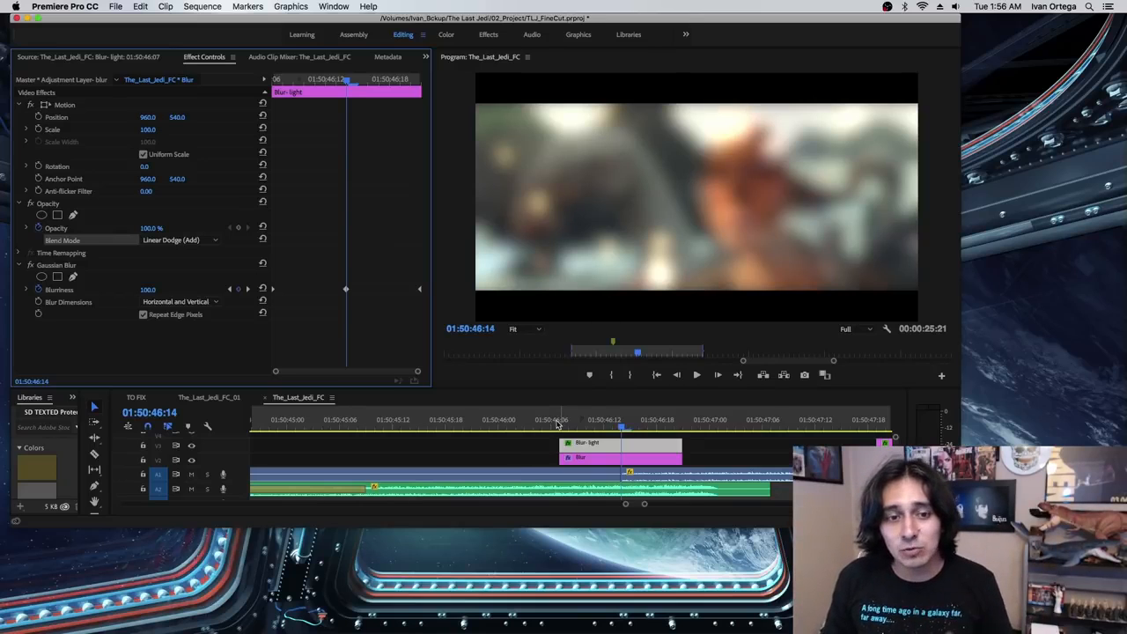
- Keyframe the Blur- light layer's Opacity at 100% on the cut, 01:50:46:14, and 0% at its start, 01:50:46:07
{"action": "left_click_drag", "start_coordinate": [556, 424], "coordinate": [617, 434]}
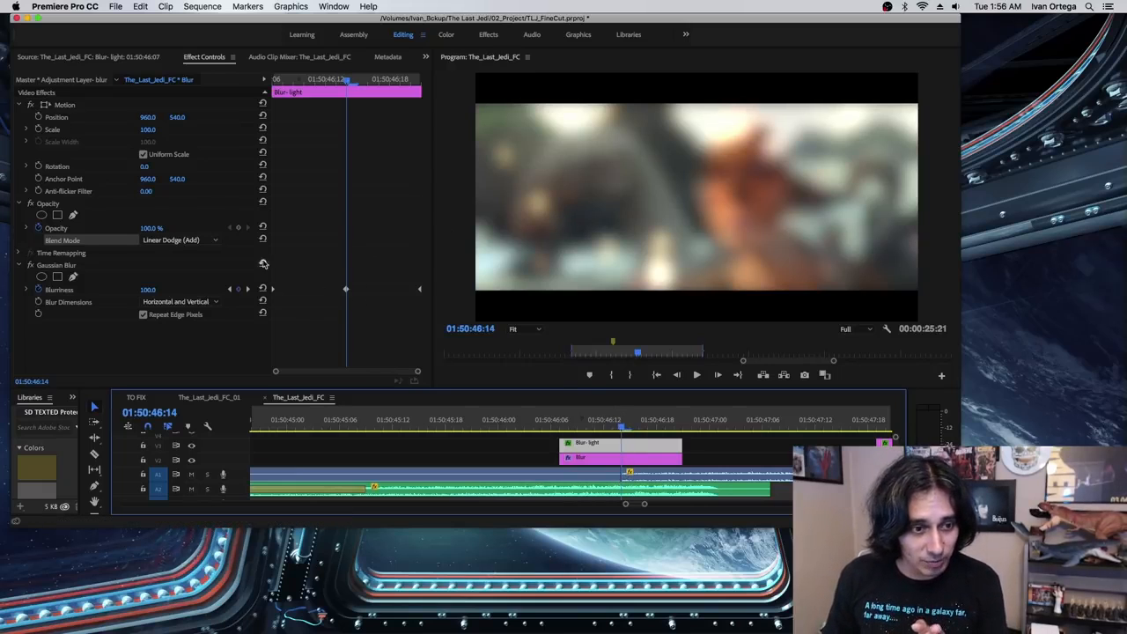
{"action": "left_click", "coordinate": [39, 229]}
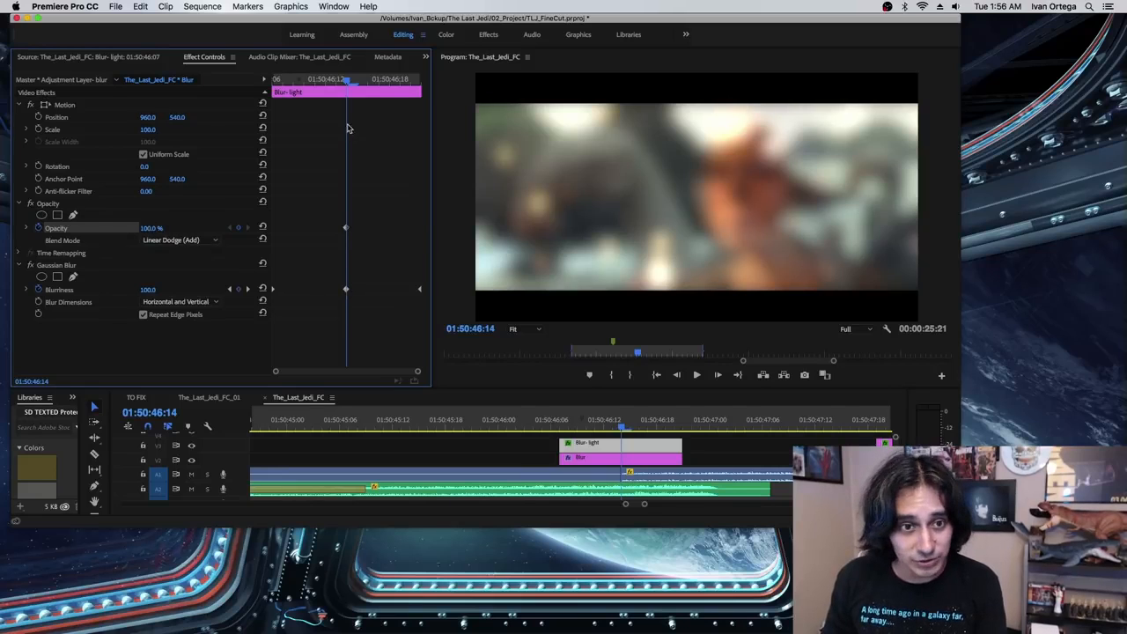
{"action": "left_click_drag", "start_coordinate": [346, 81], "coordinate": [233, 84]}
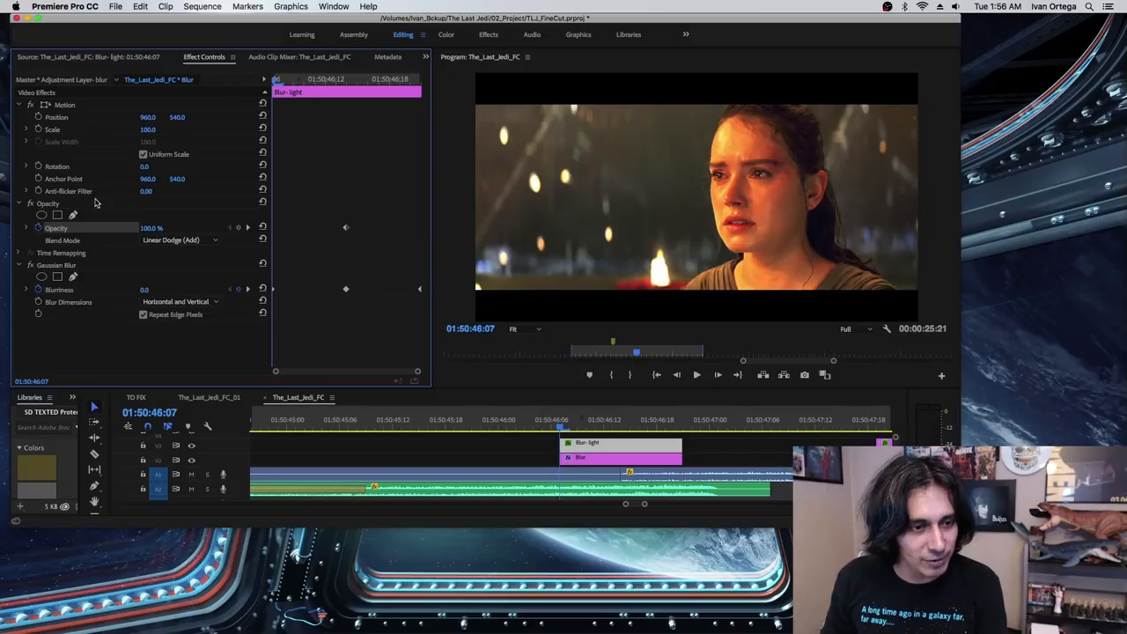
{"action": "left_click", "coordinate": [151, 229]}
{"action": "type", "text": "0"}
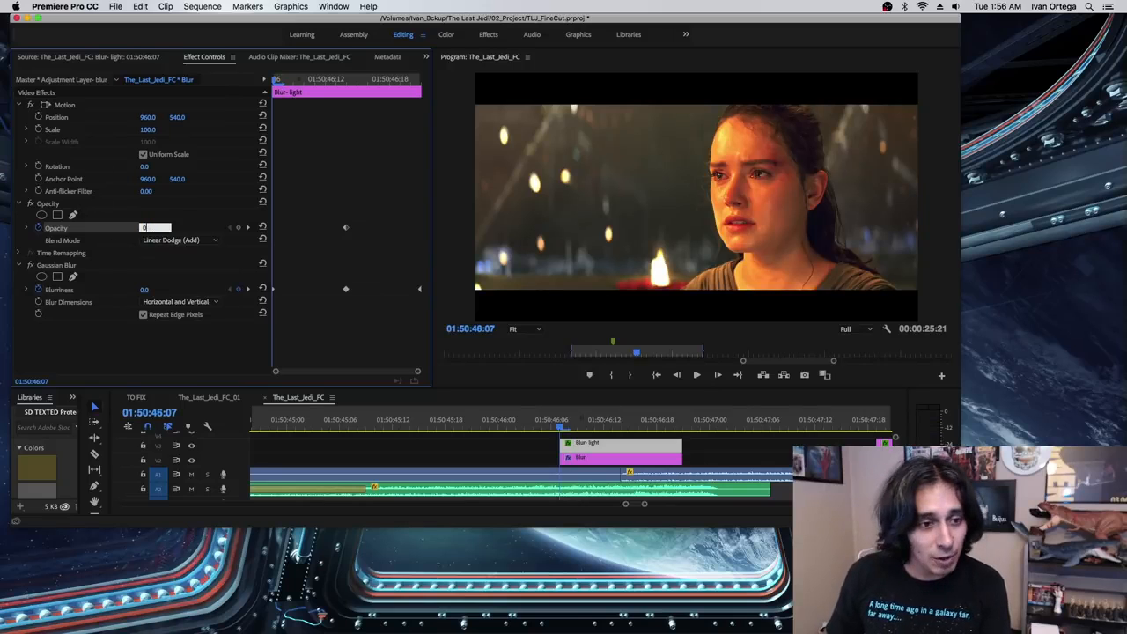
{"action": "key", "text": "Return"}
- Add a closing Opacity keyframe of 0% at the end of the Blur- light layer, 01:50:46:21
{"action": "left_click_drag", "start_coordinate": [319, 82], "coordinate": [519, 83]}
{"action": "left_click", "coordinate": [152, 228]}
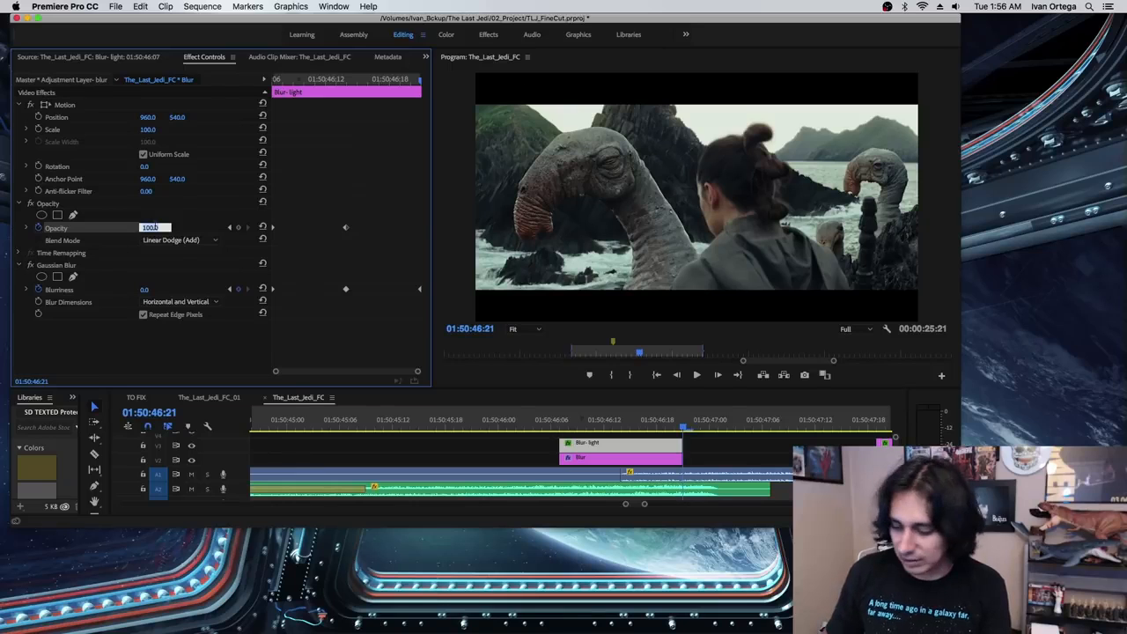
{"action": "type", "text": "0"}
{"action": "key", "text": "Return"}
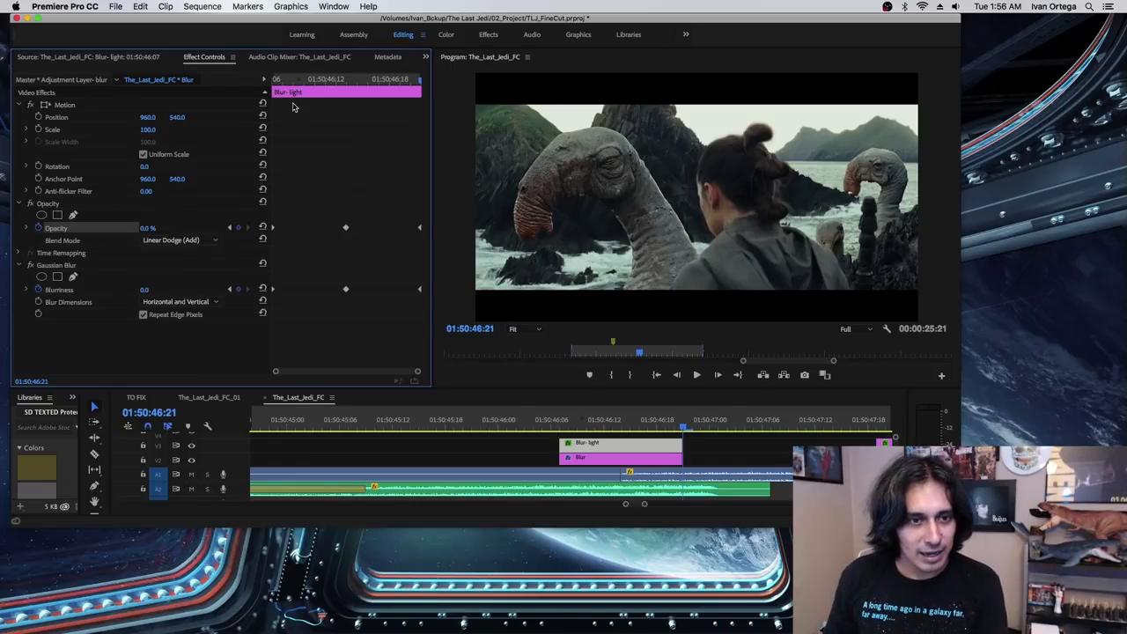
- Play the flashback transition from just before the blur layers to review the light flash together with the transition sound
{"action": "left_click_drag", "start_coordinate": [286, 81], "coordinate": [255, 80]}
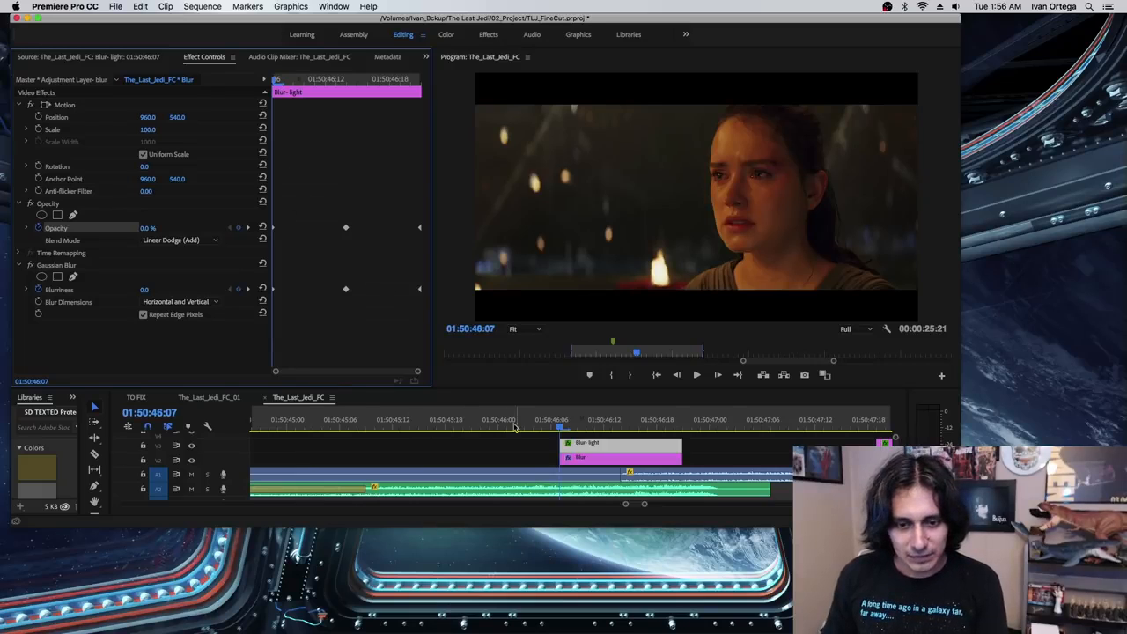
{"action": "left_click_drag", "start_coordinate": [517, 424], "coordinate": [541, 424]}
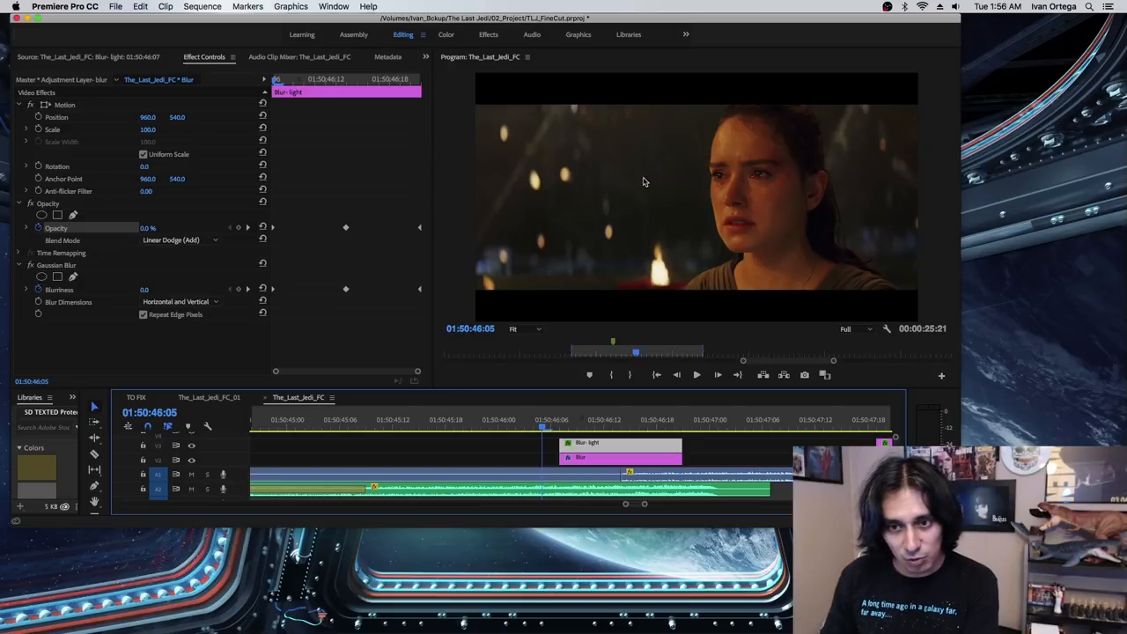
{"action": "key", "text": "space"}
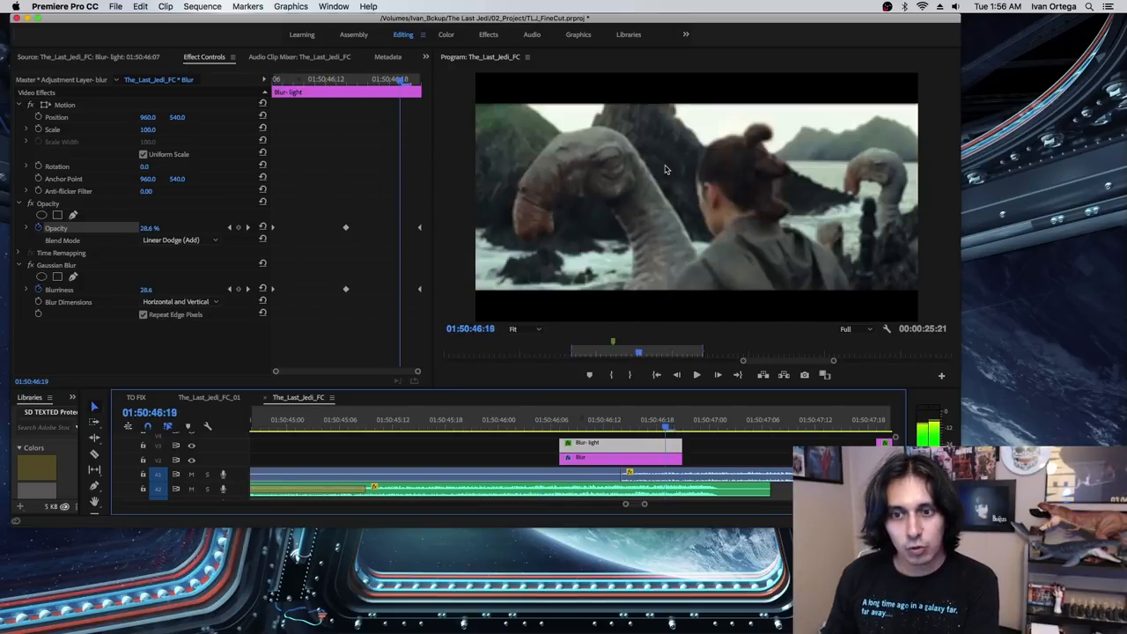
{"action": "double_click", "coordinate": [655, 489]}
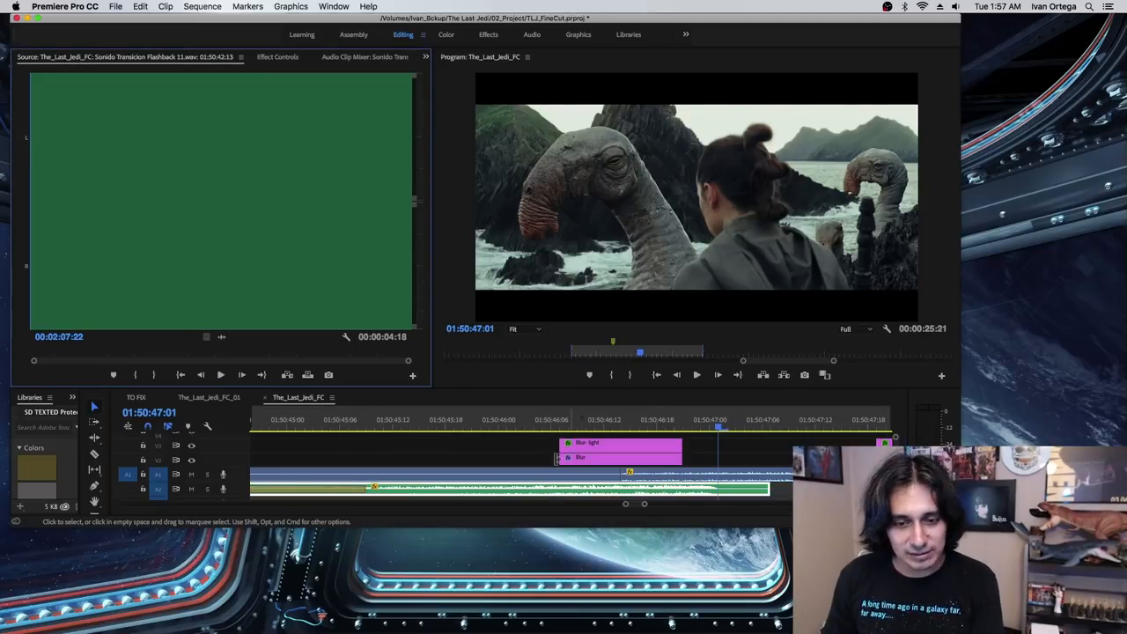
{"action": "left_click", "coordinate": [482, 422]}
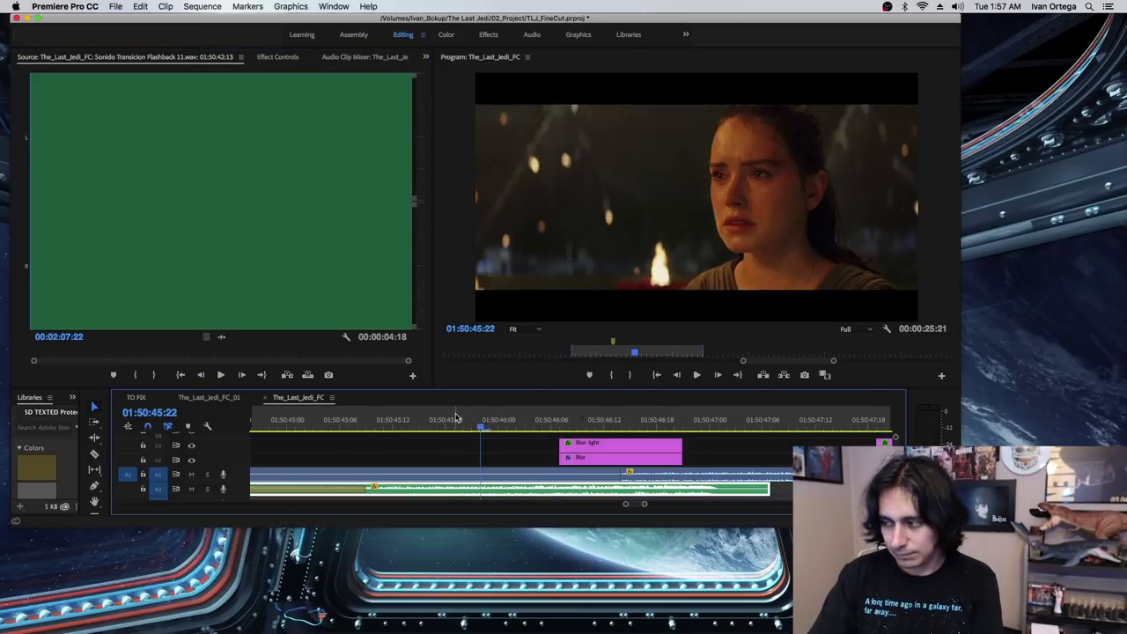
{"action": "key", "text": "space"}
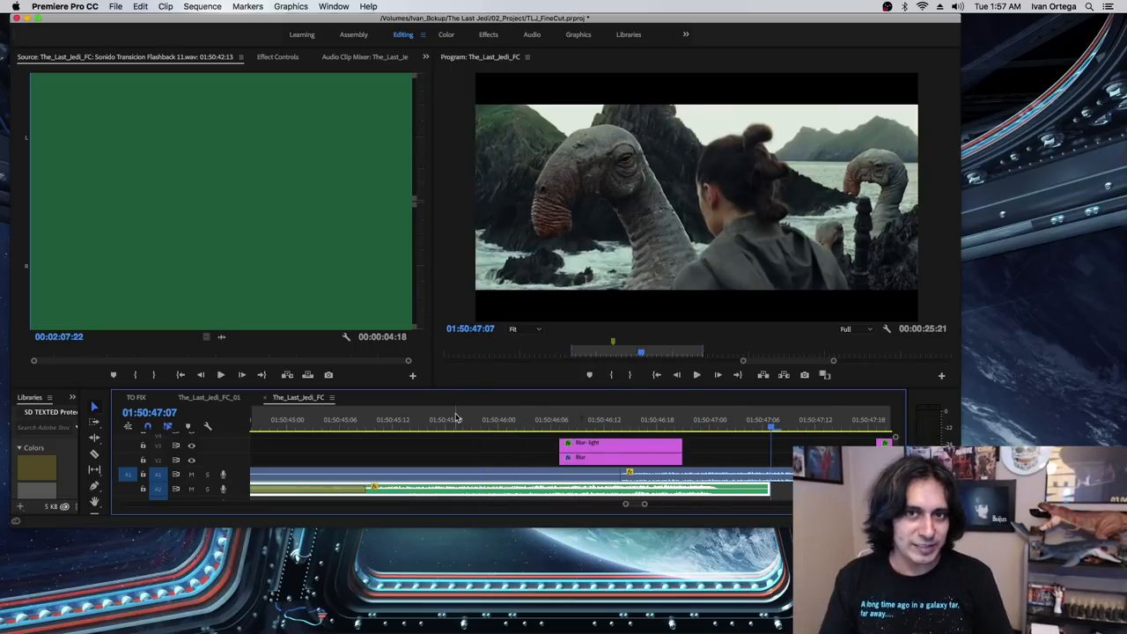
- Examine the finished transition's structure in the sequence, from the Cross Dissolve on V1 to the two blur layers above it
{"action": "key", "text": "minus"}
{"action": "key", "text": "minus"}
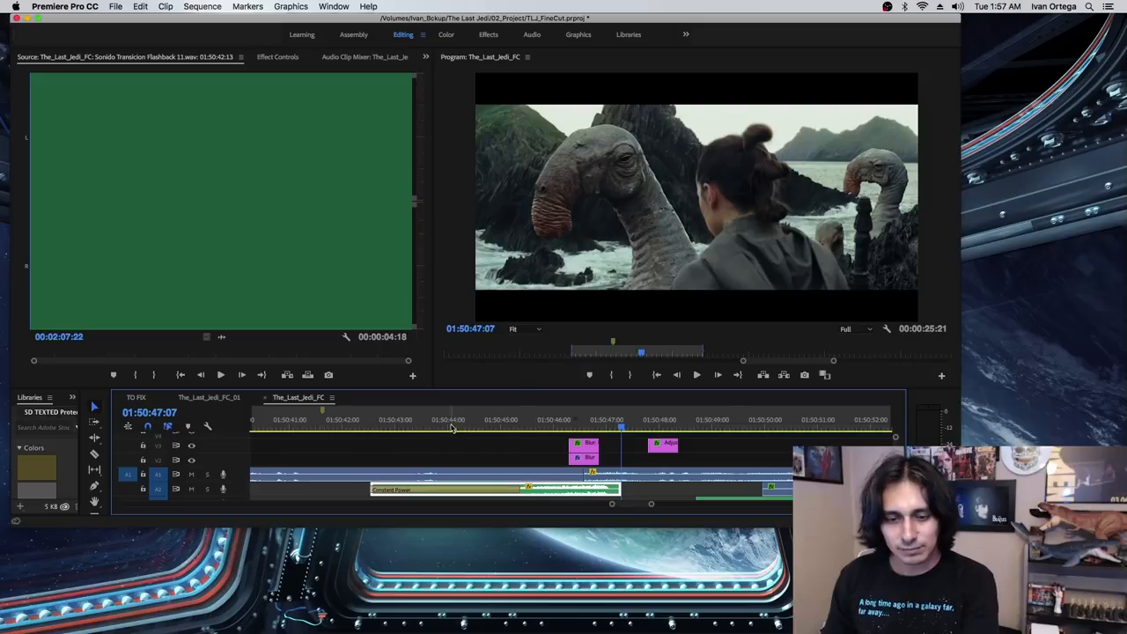
{"action": "left_click", "coordinate": [545, 427]}
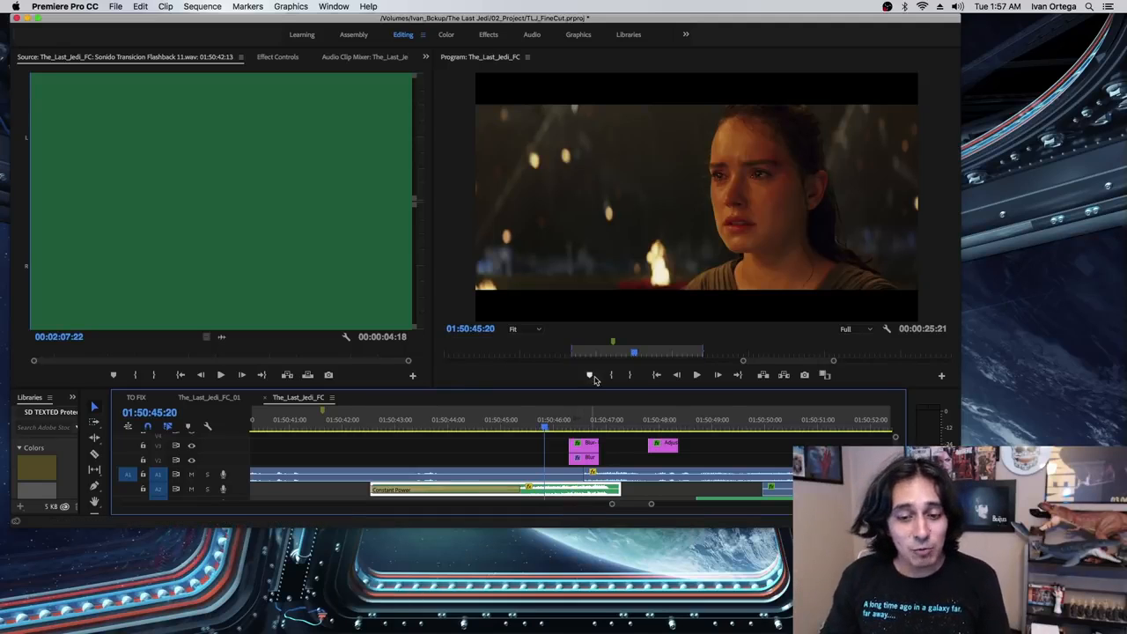
{"action": "scroll", "coordinate": [604, 439], "scroll_direction": "down", "scroll_amount": 1}
{"action": "scroll", "coordinate": [603, 438], "scroll_direction": "up", "scroll_amount": 1}
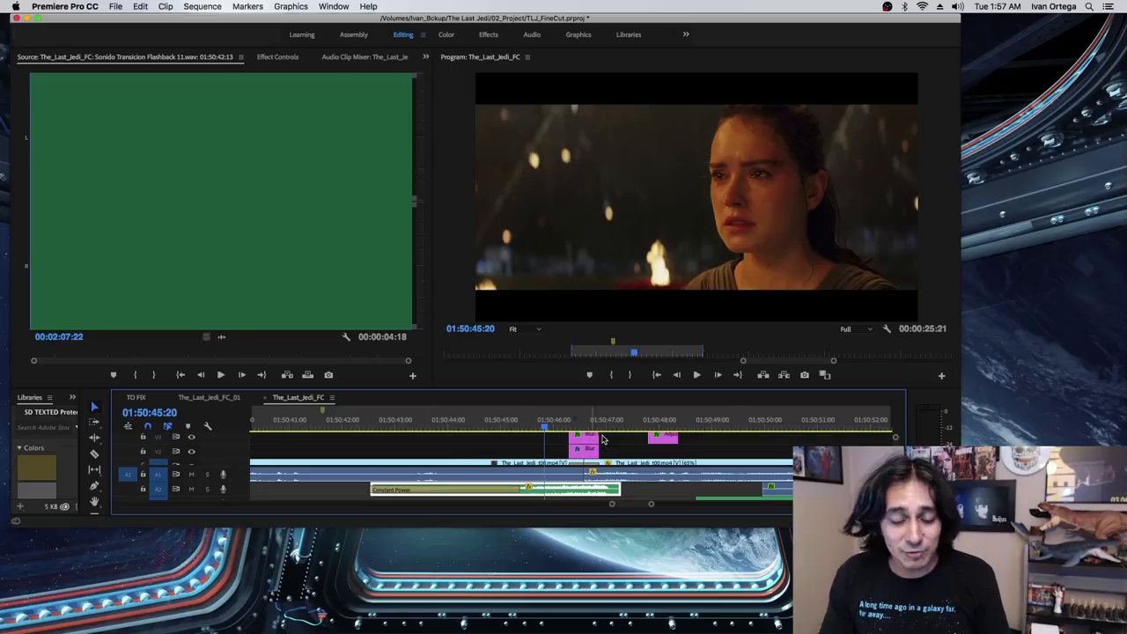
{"action": "scroll", "coordinate": [603, 439], "scroll_direction": "down", "scroll_amount": 1}
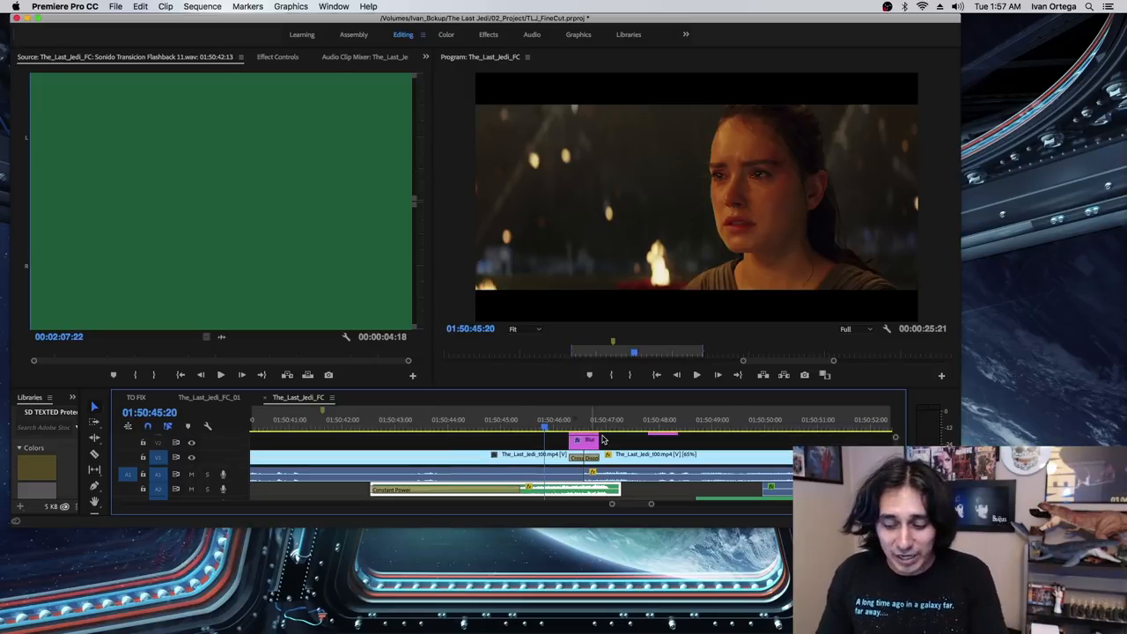
{"action": "key", "text": "="}
{"action": "key", "text": "="}
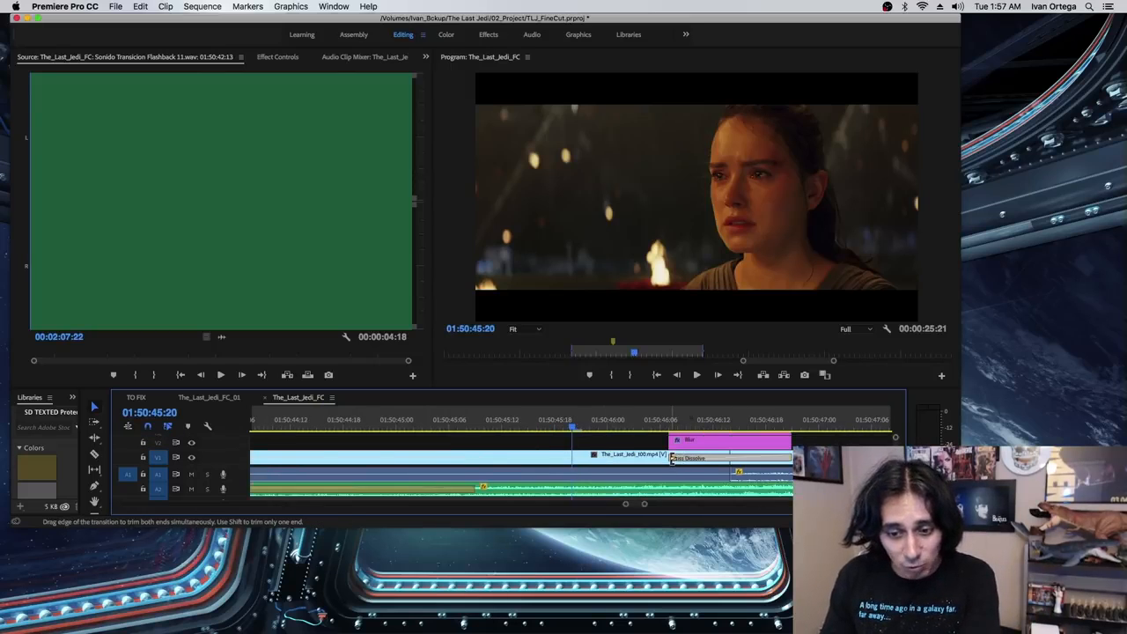
{"action": "left_click_drag", "start_coordinate": [675, 457], "coordinate": [676, 457]}
{"action": "key", "text": "minus"}
{"action": "key", "text": "minus"}
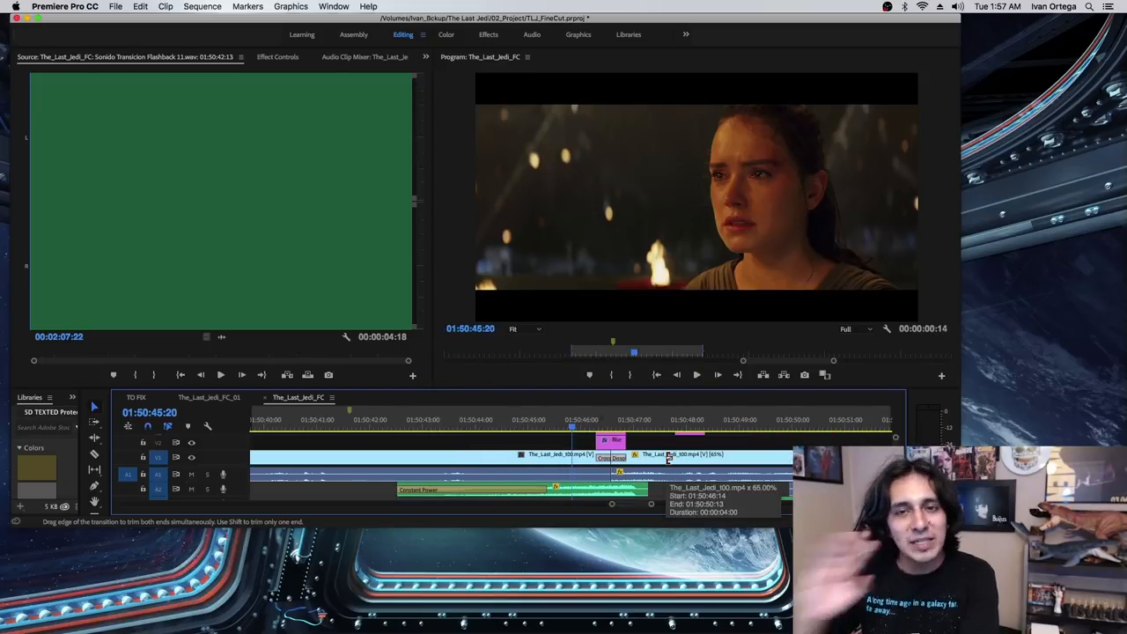
- Delete the leftover adjustment layer near 01:50:48:00, after the two blur layers
{"action": "scroll", "coordinate": [637, 452], "scroll_direction": "up", "scroll_amount": 3}
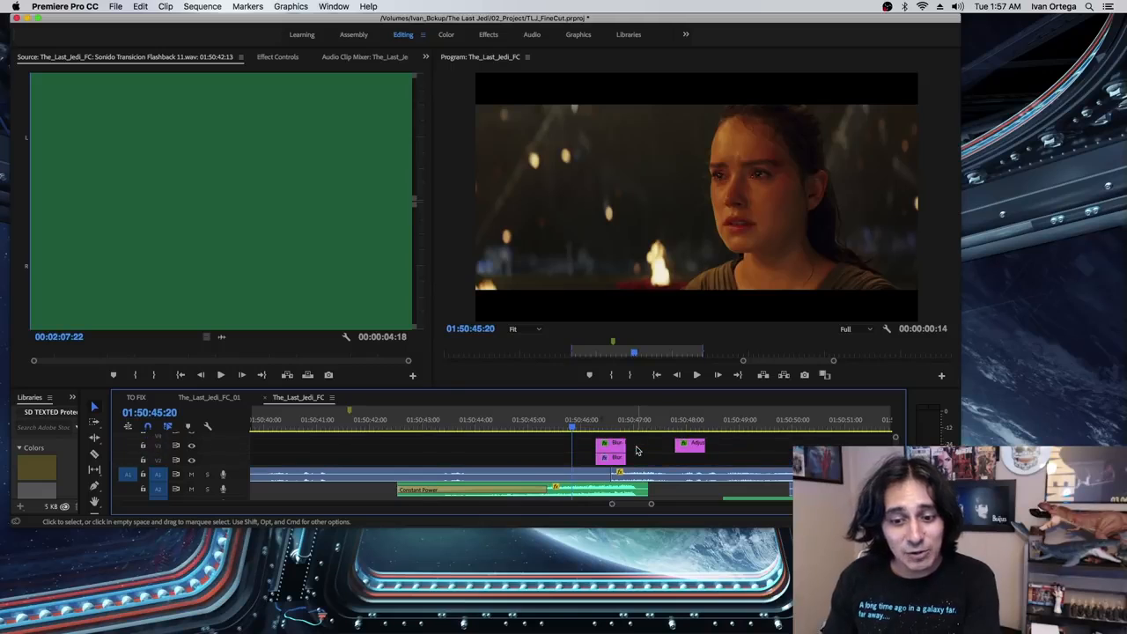
{"action": "scroll", "coordinate": [638, 452], "scroll_direction": "down", "scroll_amount": 3}
{"action": "scroll", "coordinate": [695, 445], "scroll_direction": "up", "scroll_amount": 3}
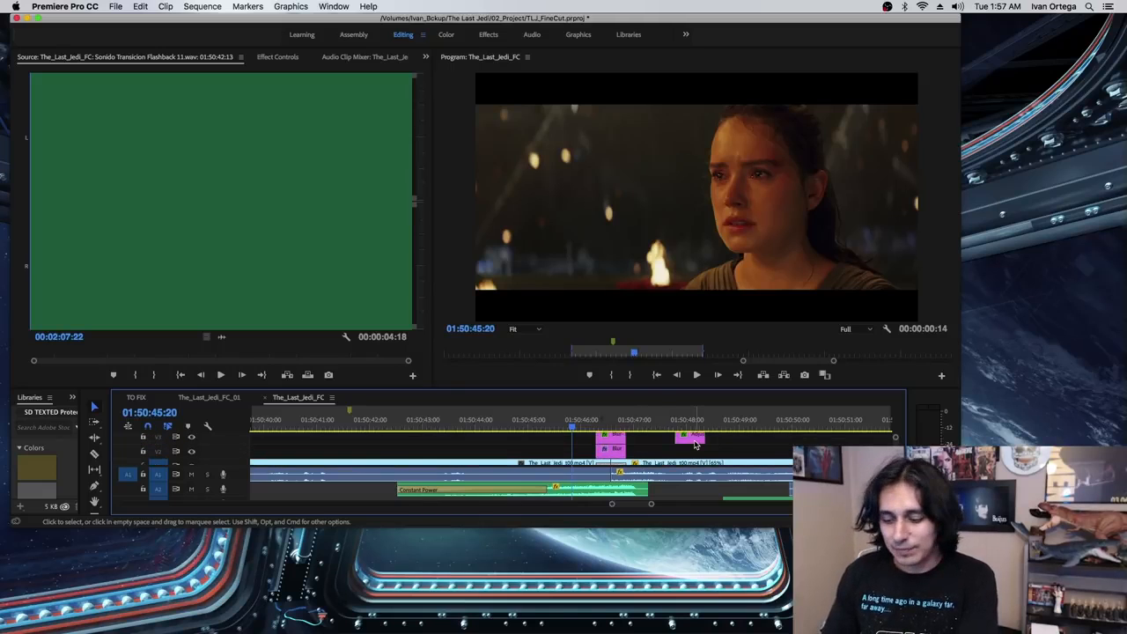
{"action": "left_click", "coordinate": [695, 438]}
{"action": "key", "text": "Delete"}
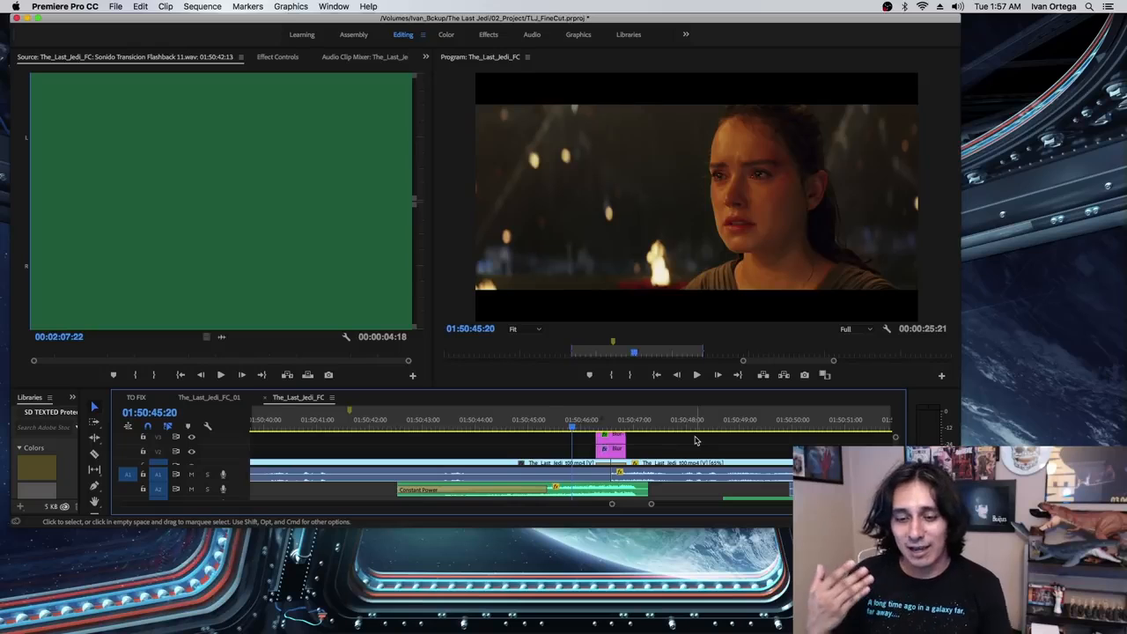
- Play the sequence from 01:50:44:21 through the flashback clips to review the transition in context
{"action": "key", "text": "minus"}
{"action": "key", "text": "minus"}
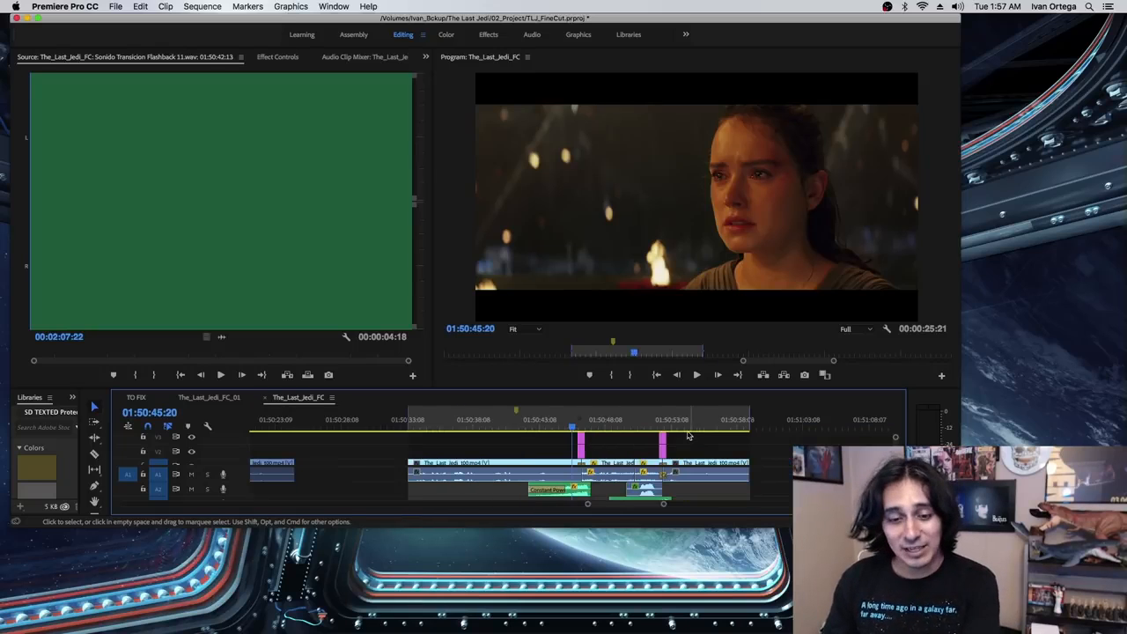
{"action": "left_click", "coordinate": [523, 421]}
{"action": "left_click", "coordinate": [560, 421]}
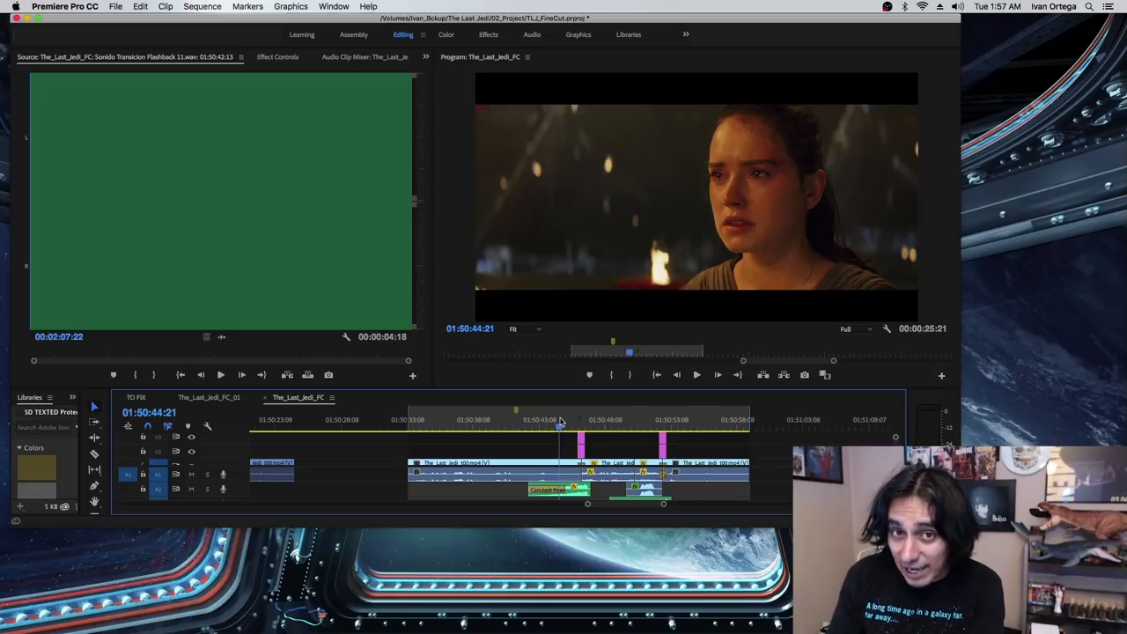
{"action": "key", "text": "space"}
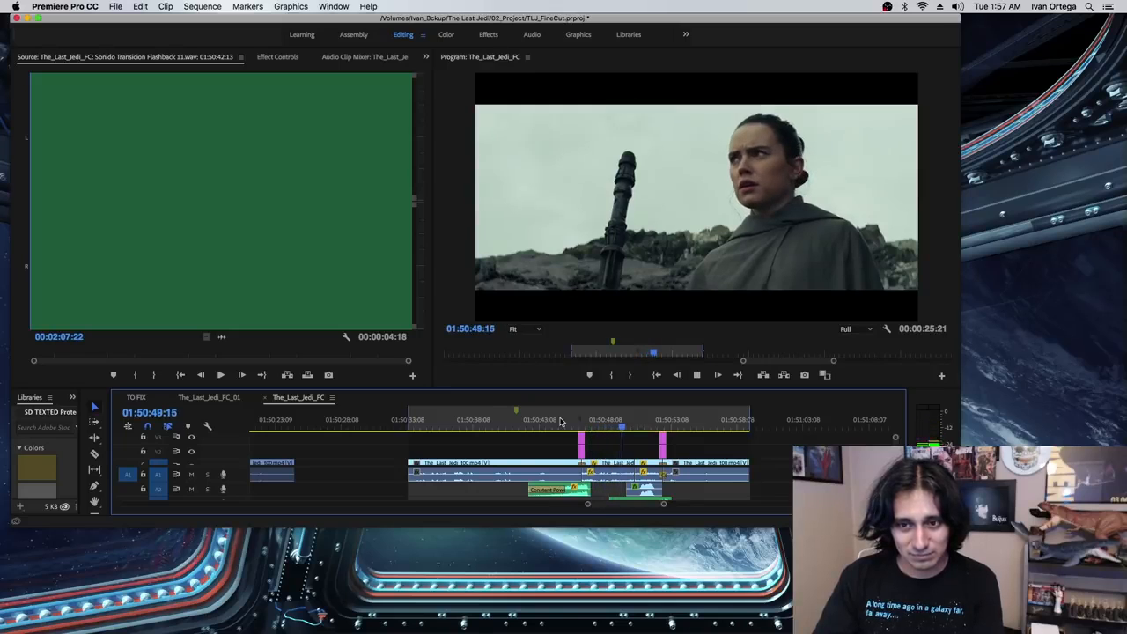
{"action": "key", "text": "space"}
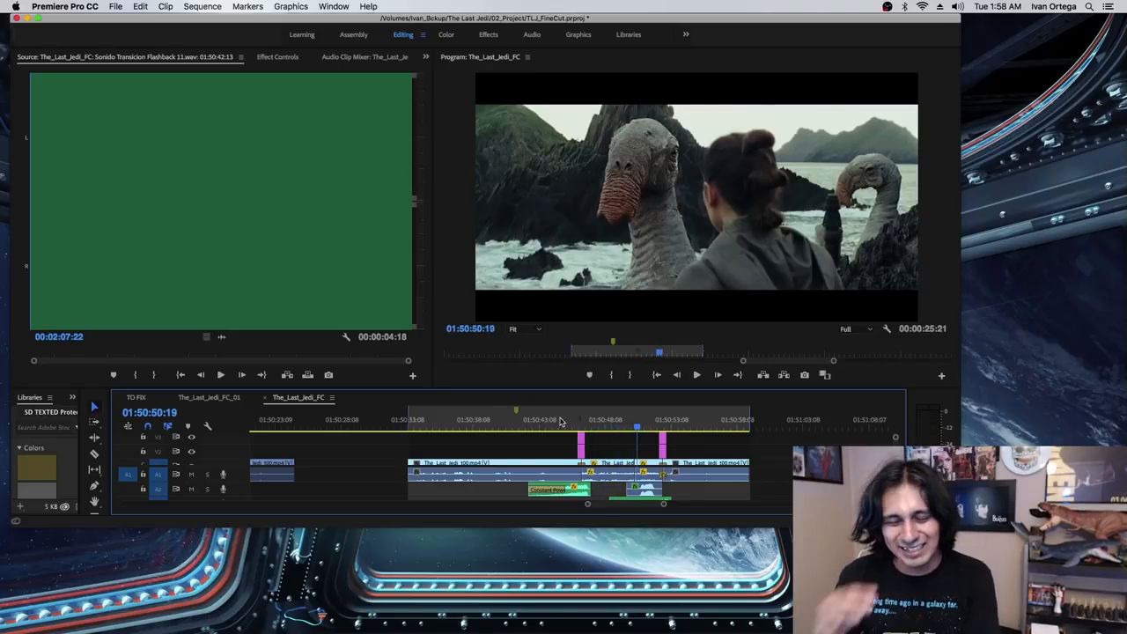